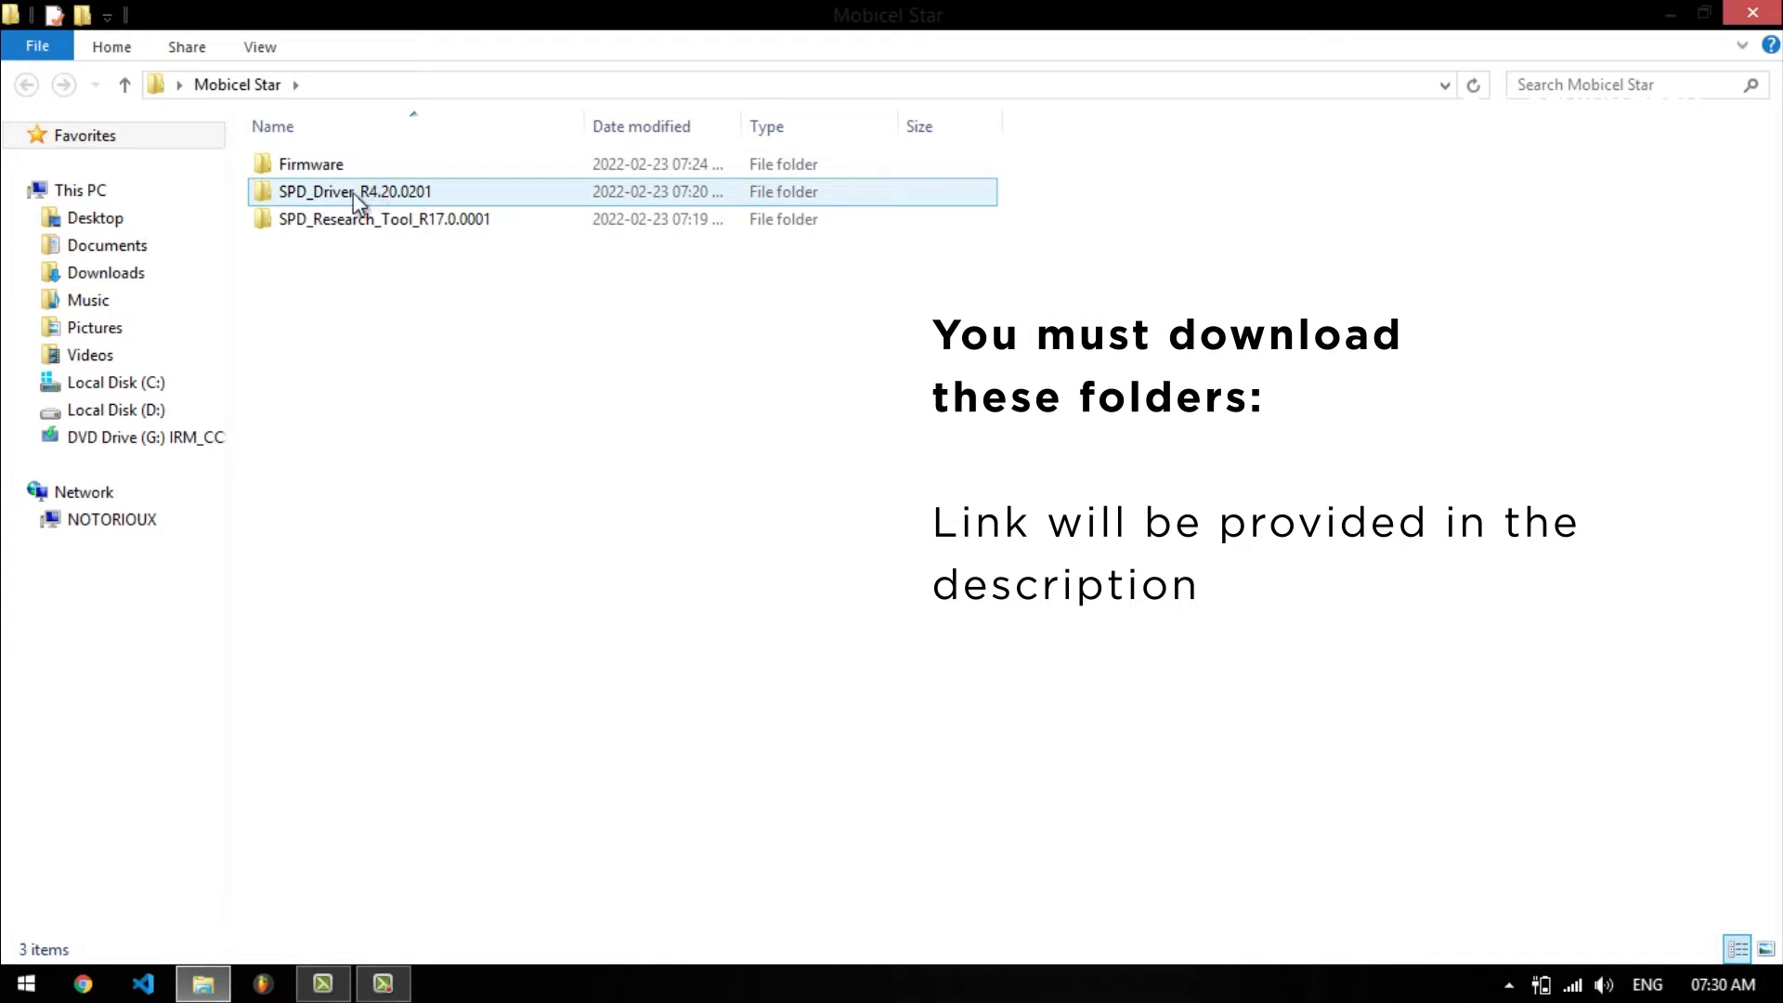
# Step: Install the UNISOC drivers by running DriverSetup.exe from the Win8 folder of SPD_Driver_R4.20.0201 and completing the wizard
pyautogui.click(353, 192)
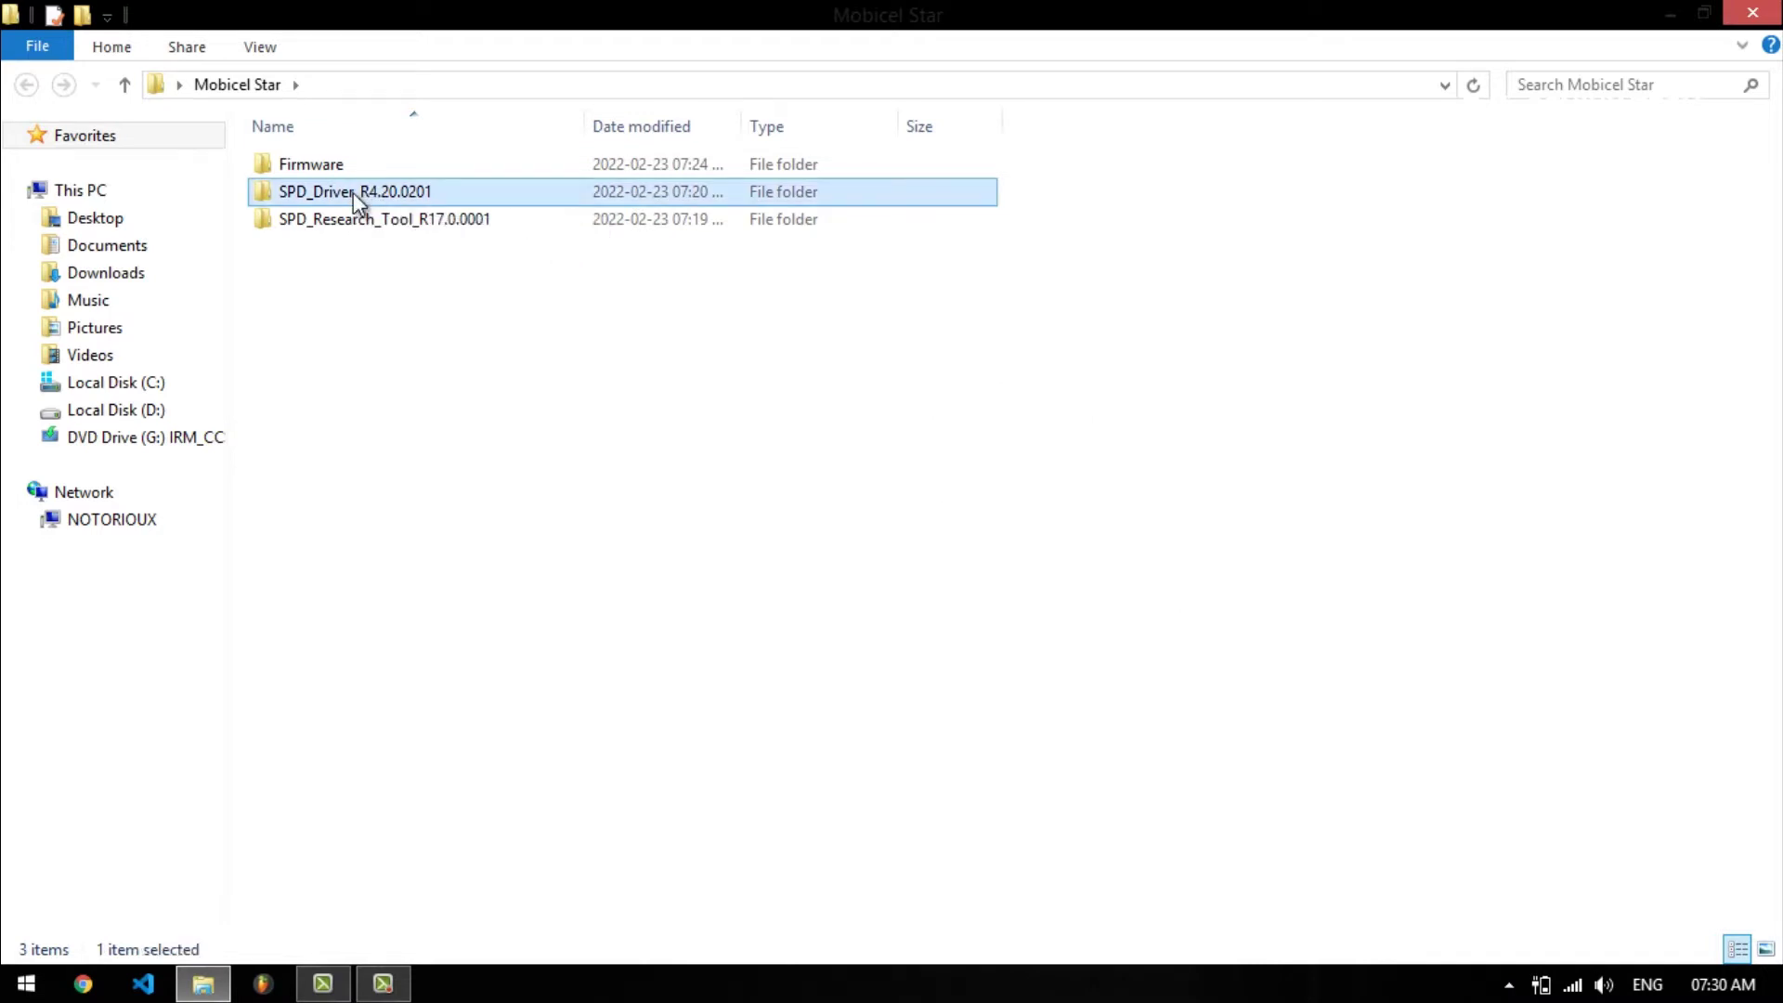
pyautogui.click(353, 192)
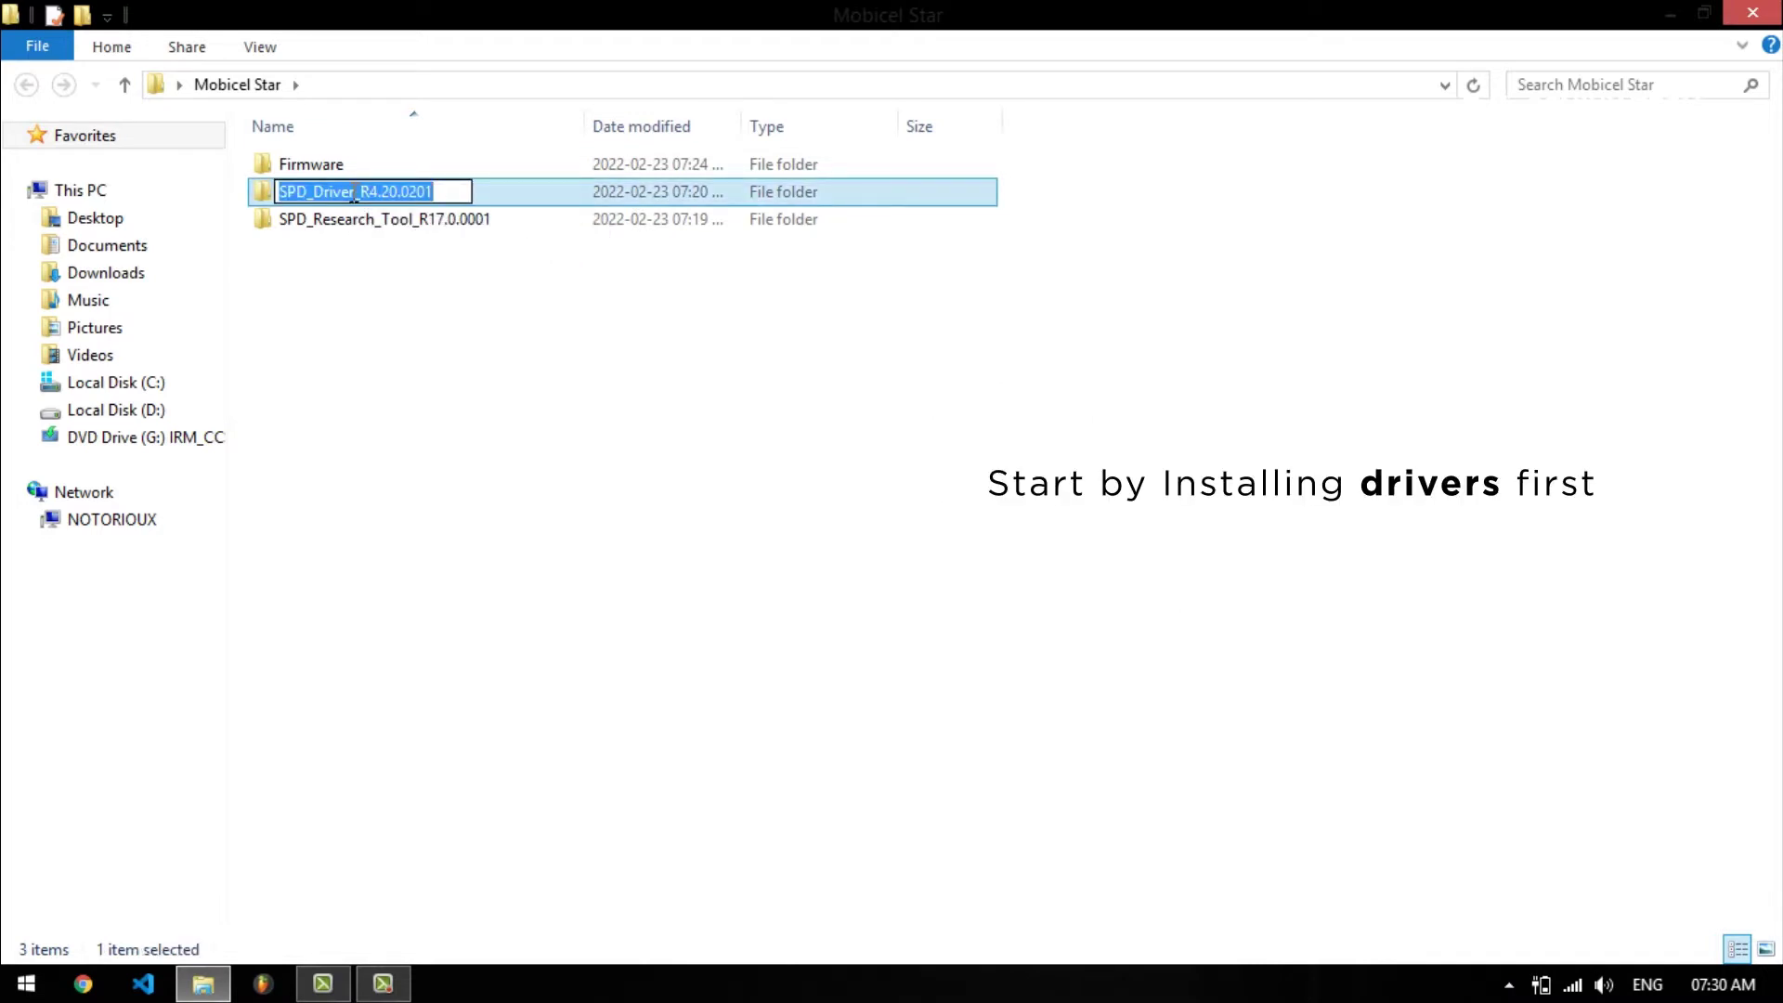
pyautogui.doubleClick(499, 197)
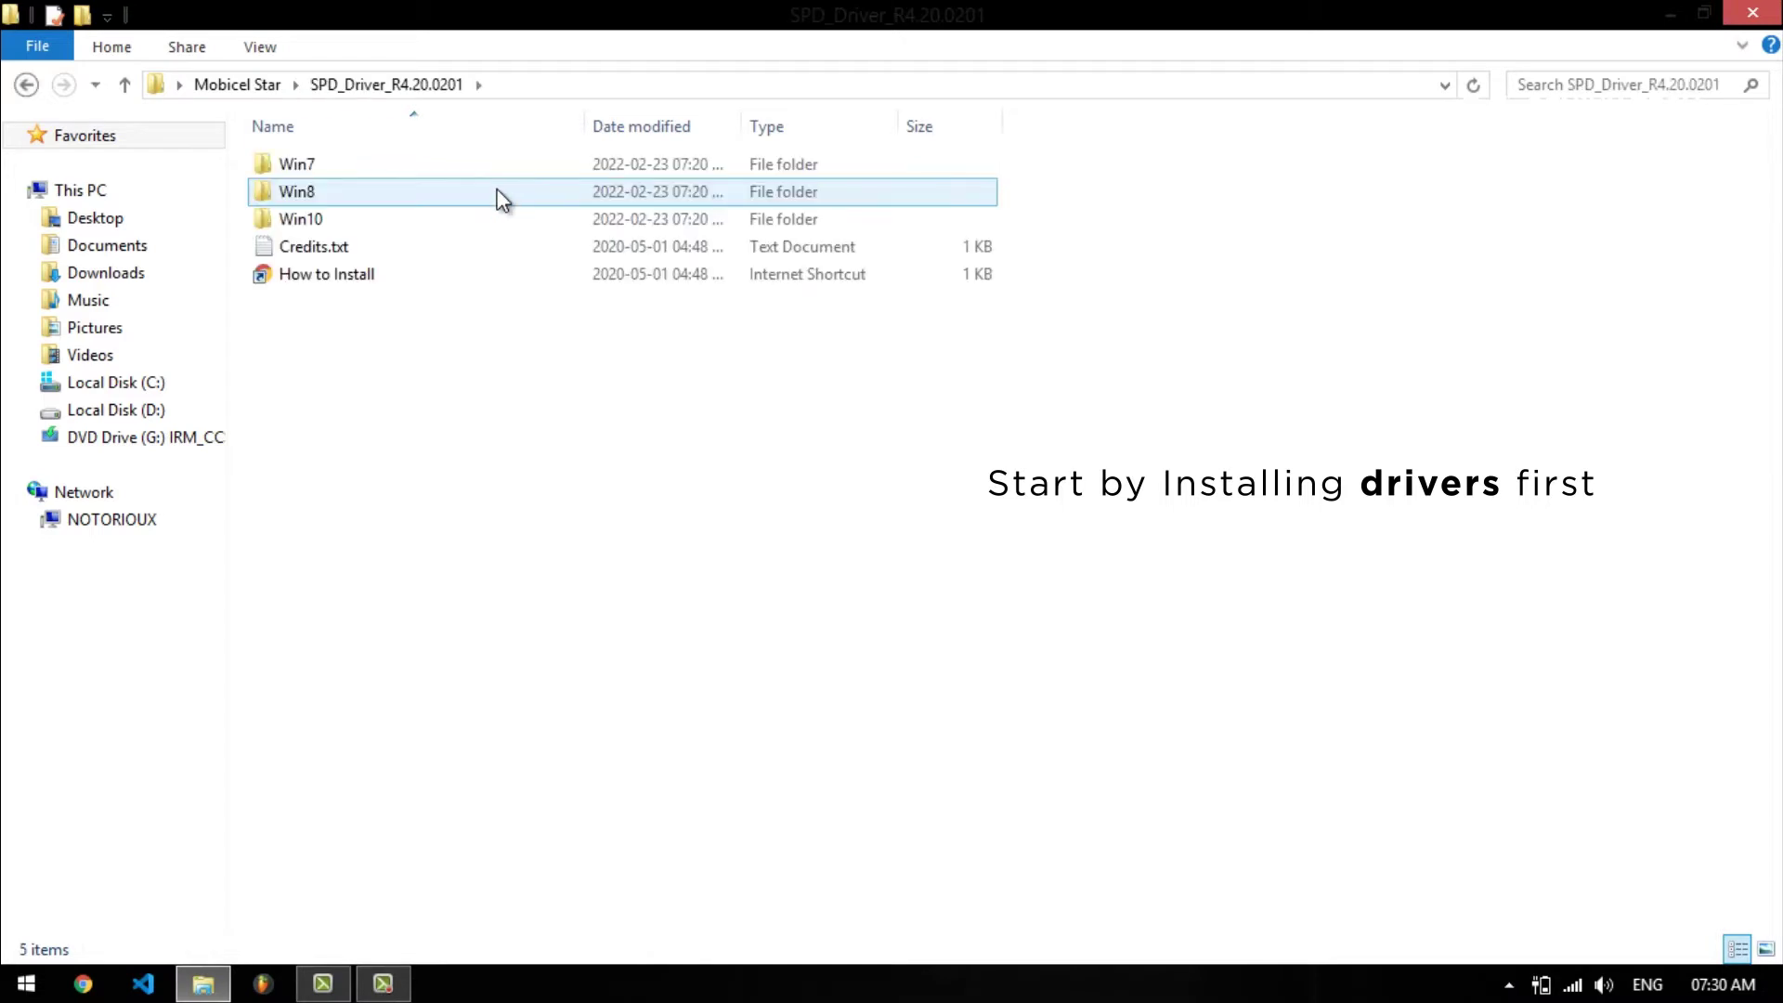
pyautogui.doubleClick(390, 186)
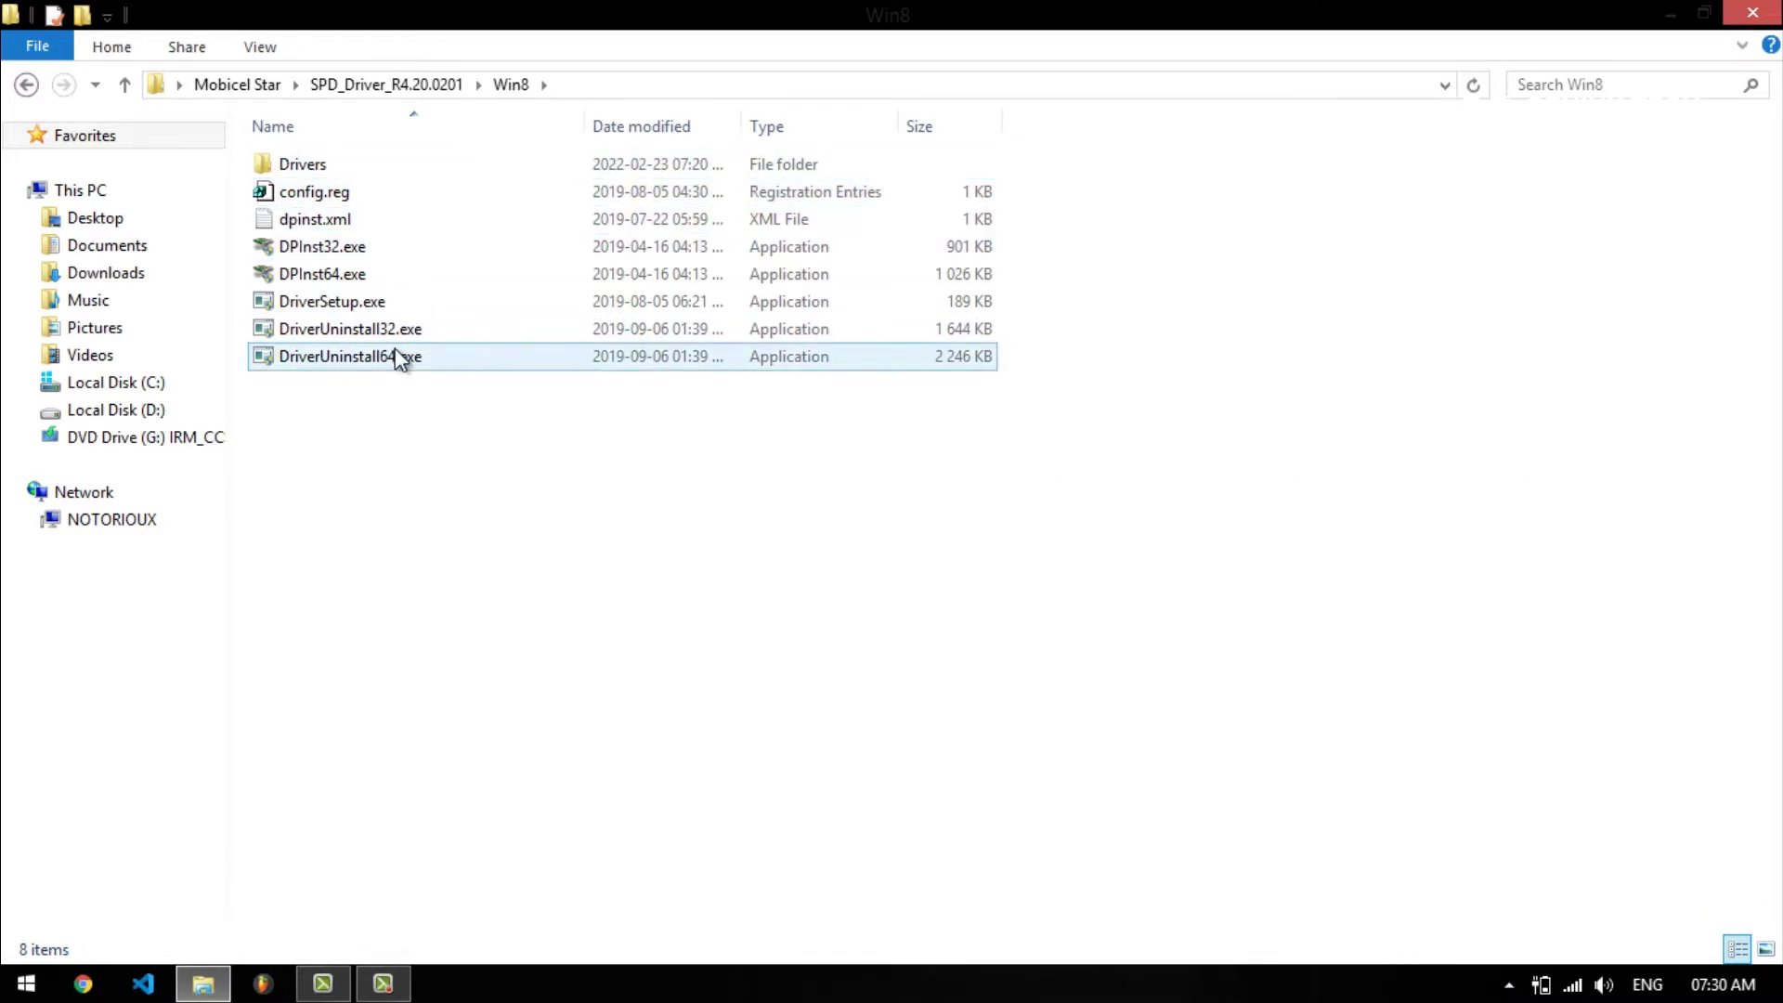
pyautogui.doubleClick(343, 305)
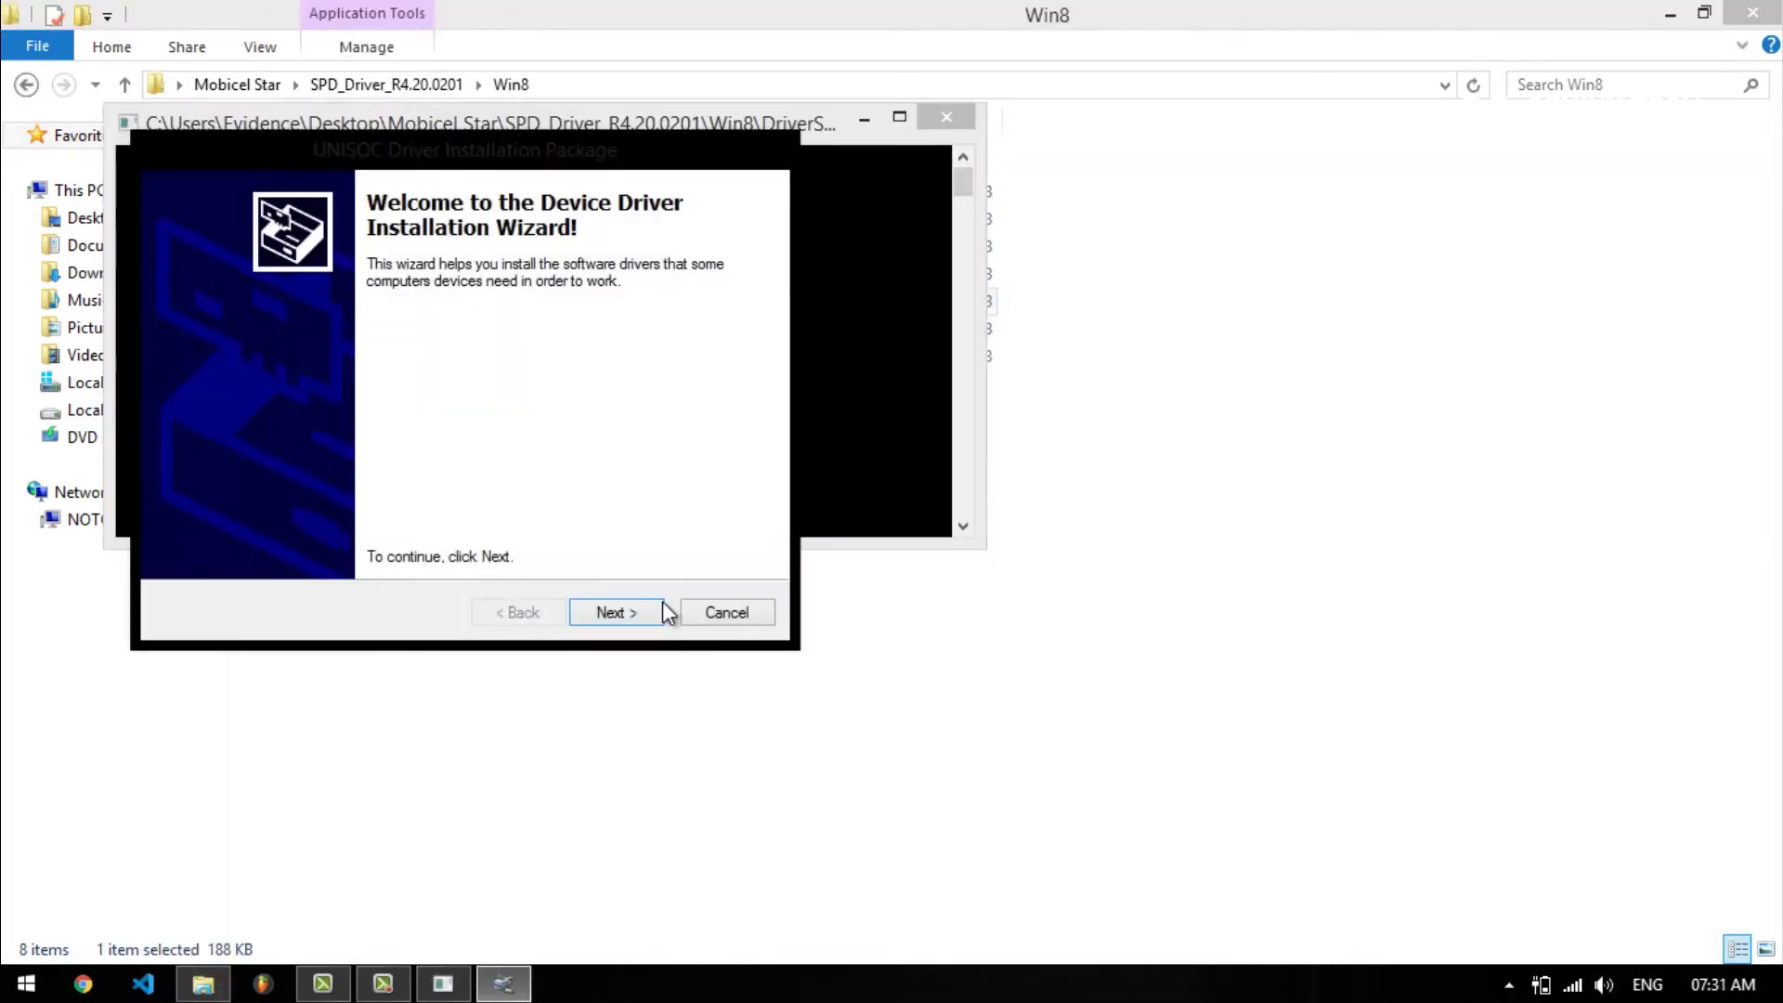
pyautogui.click(624, 614)
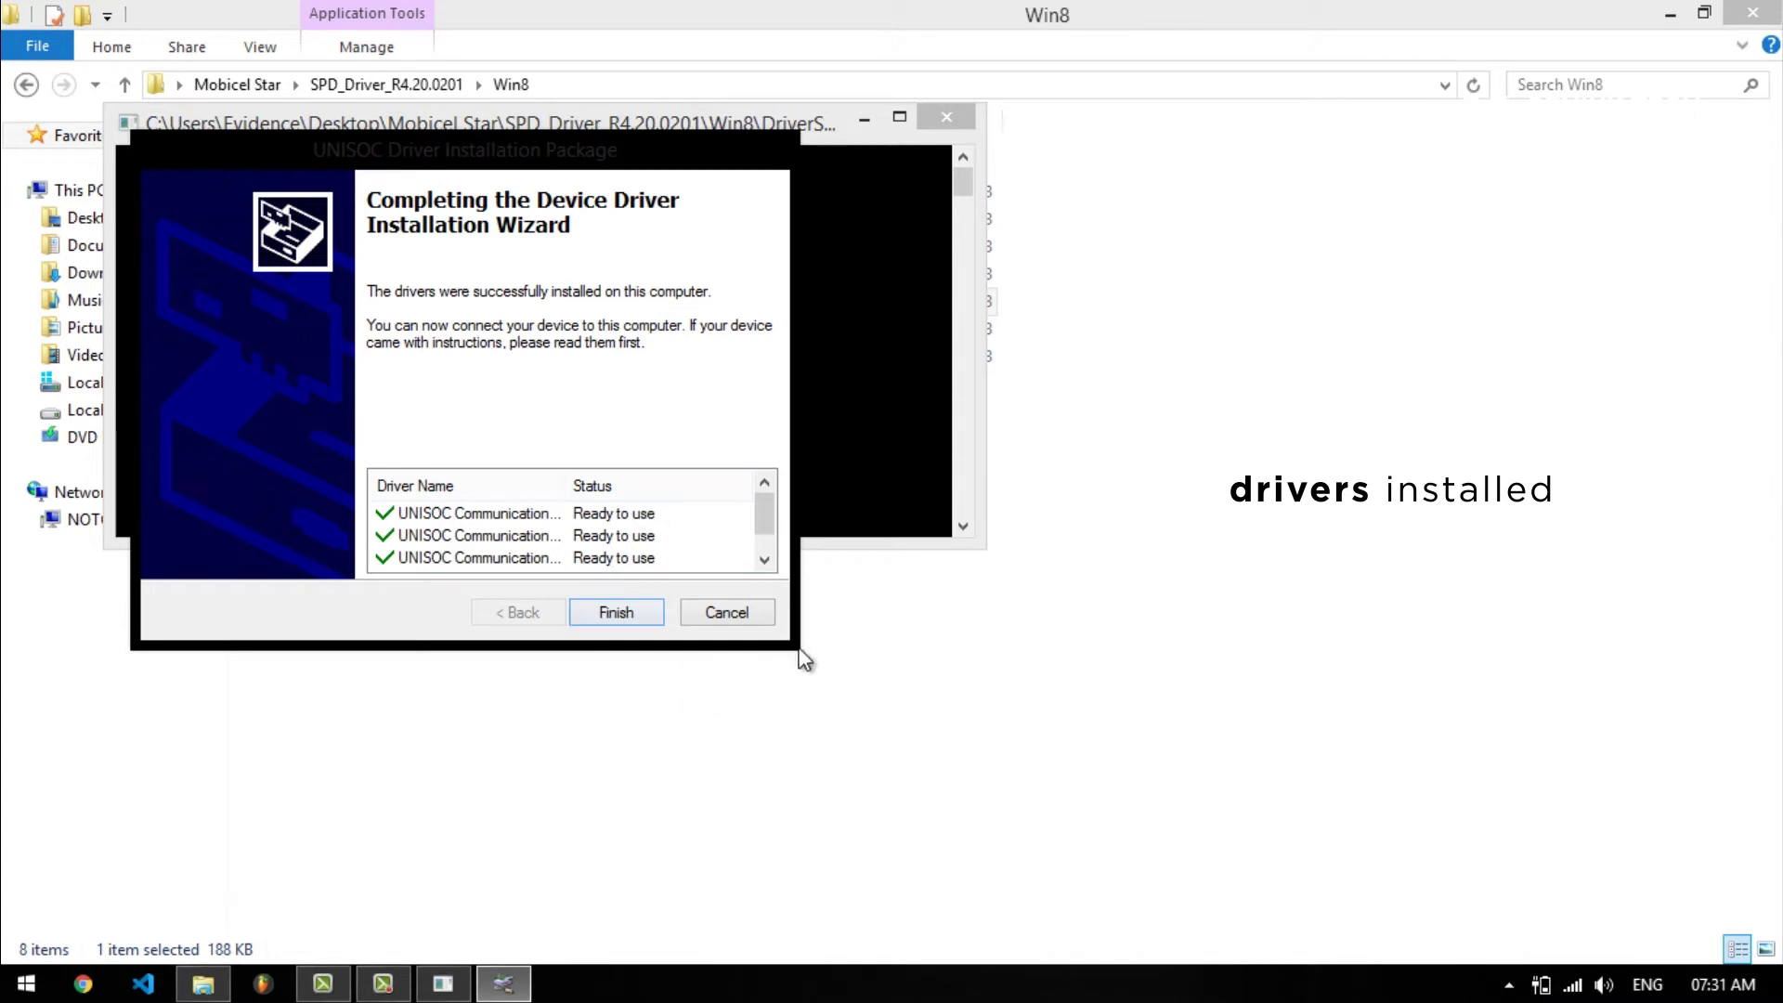
pyautogui.click(634, 606)
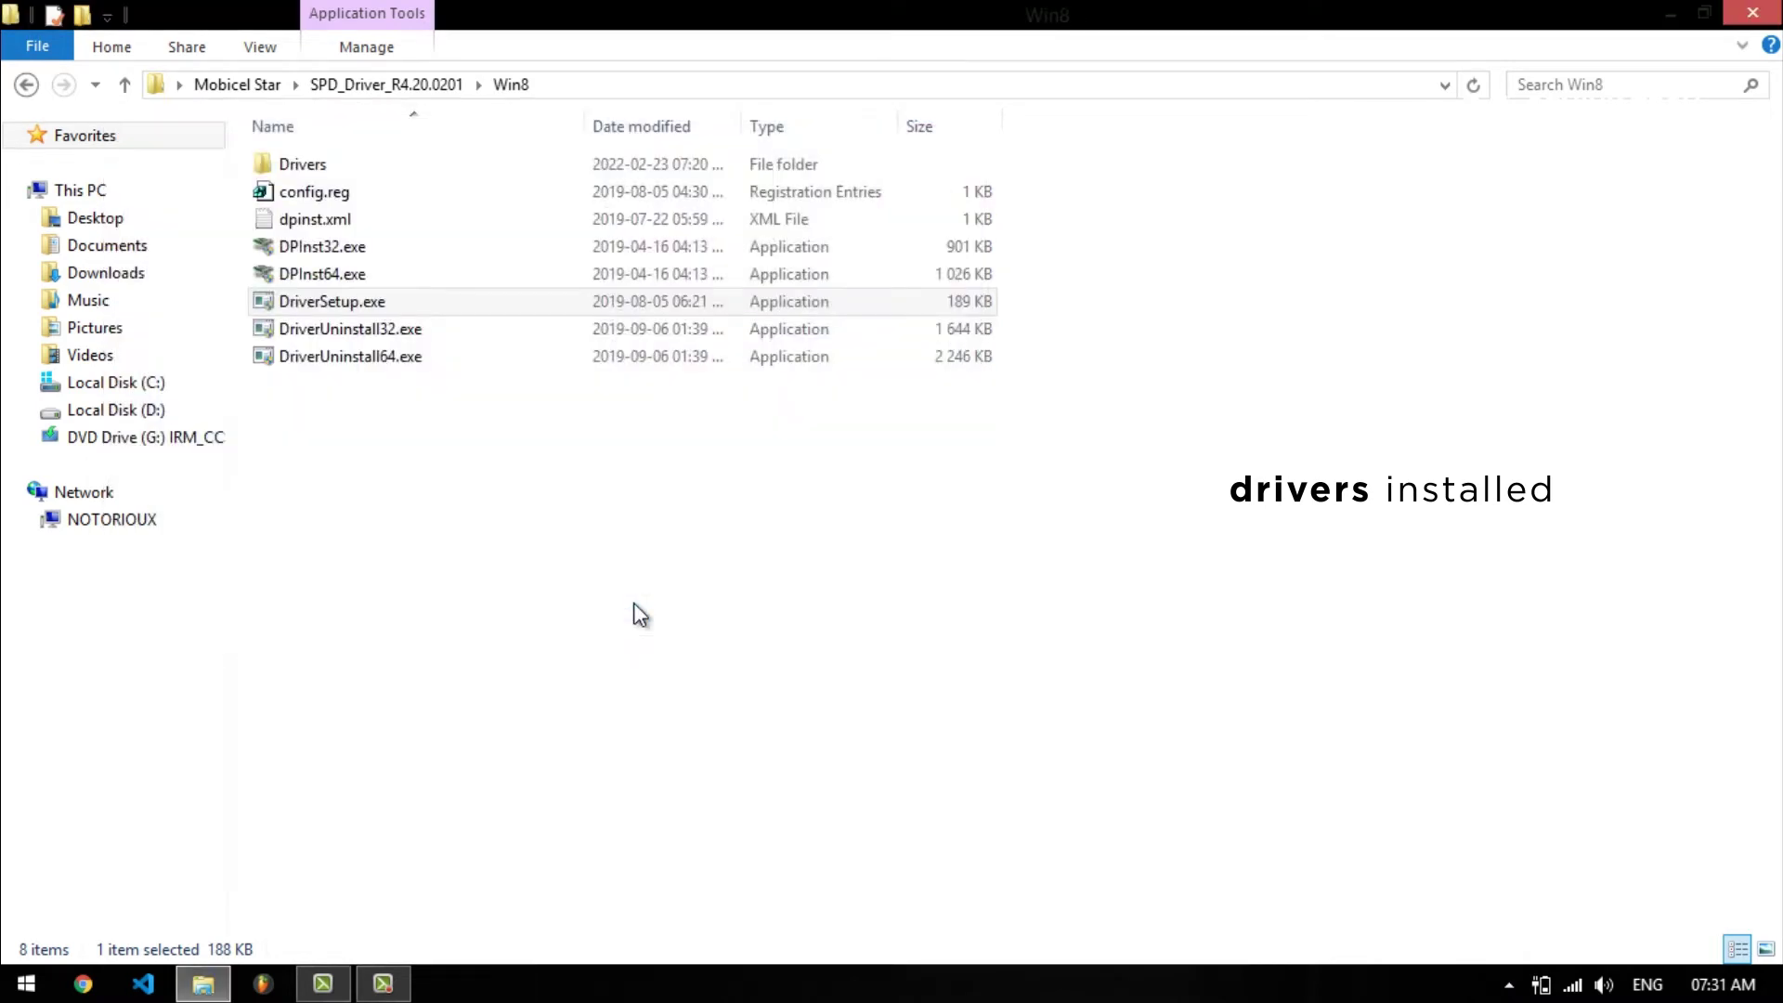
# Step: Extract the Mobicel Star Firmware - V19 20(Unlocked) zip in the Firmware folder to its default destination
pyautogui.click(120, 84)
pyautogui.click(121, 84)
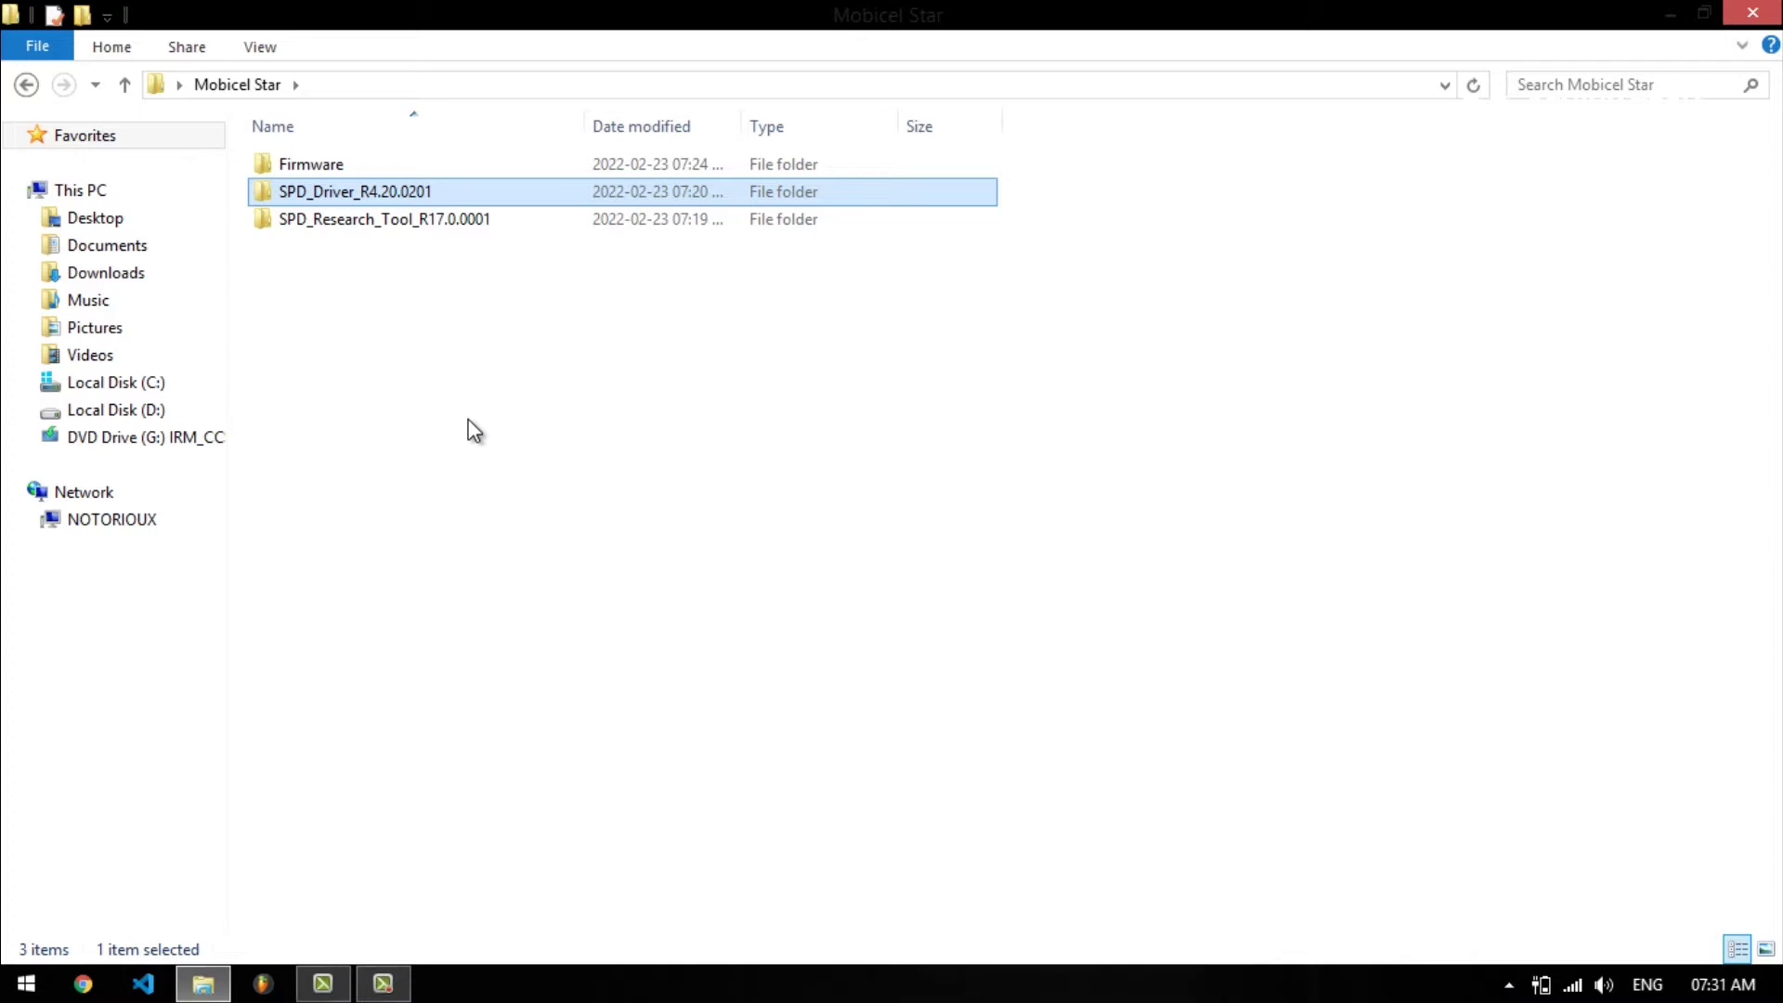
pyautogui.click(321, 159)
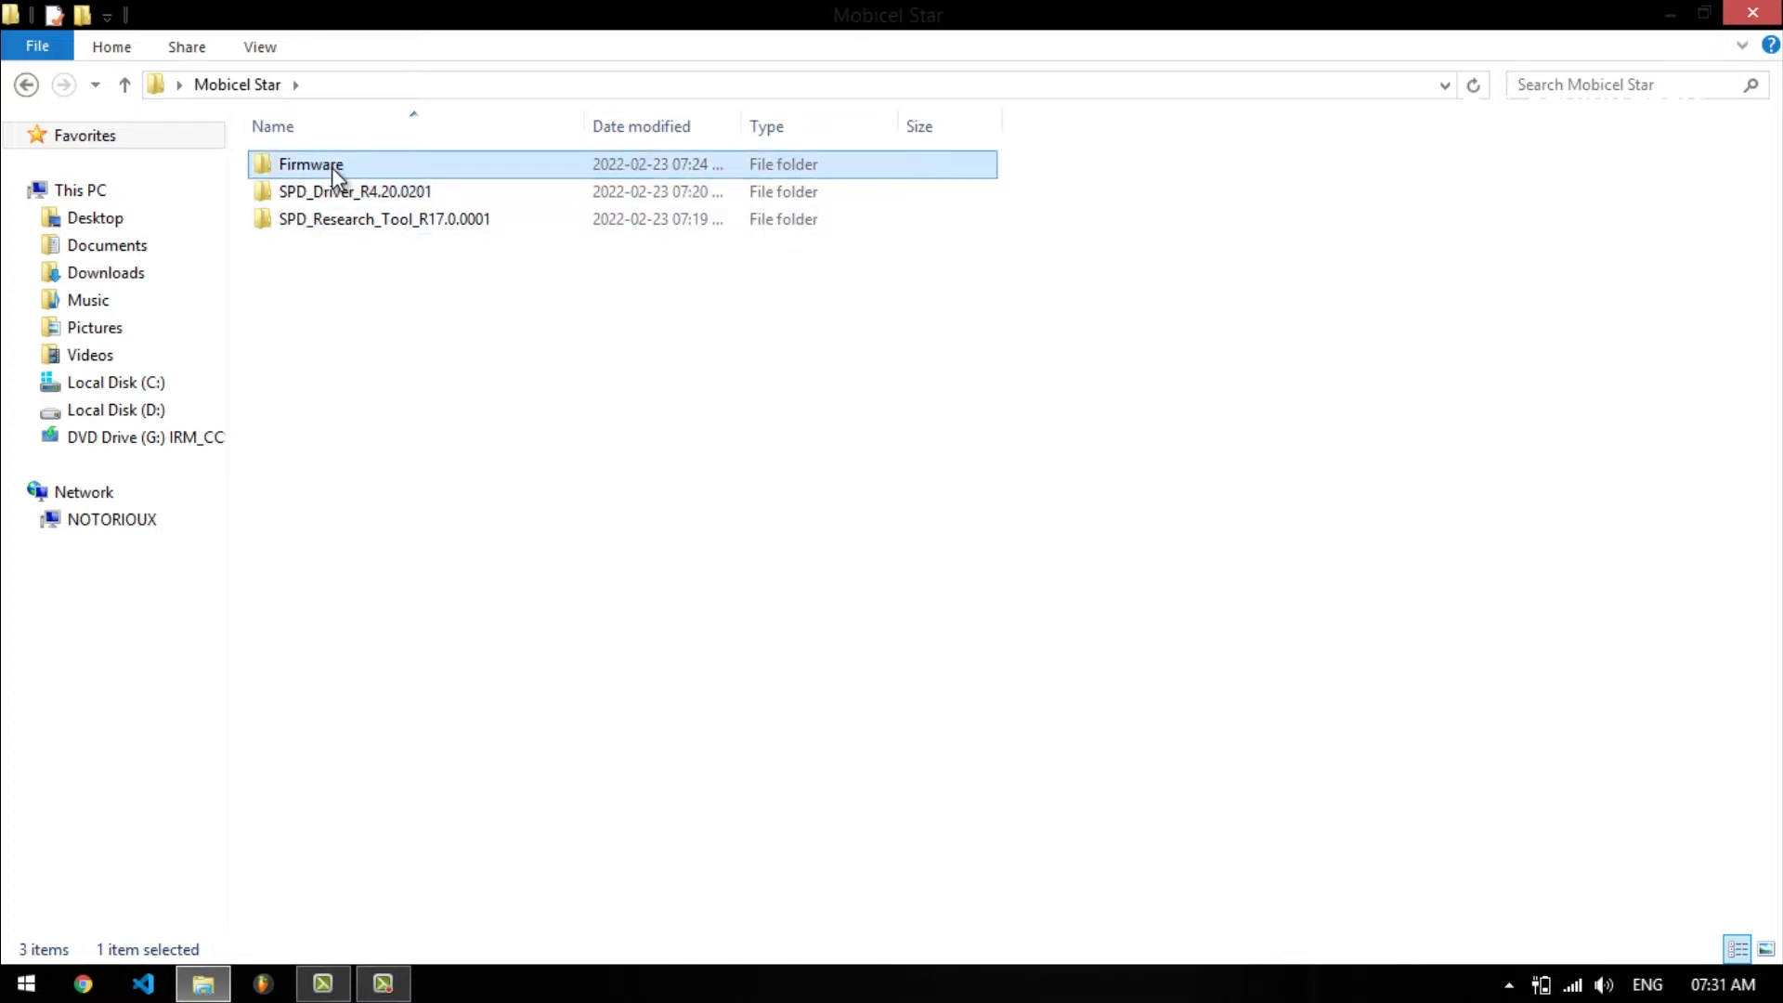
pyautogui.doubleClick(337, 169)
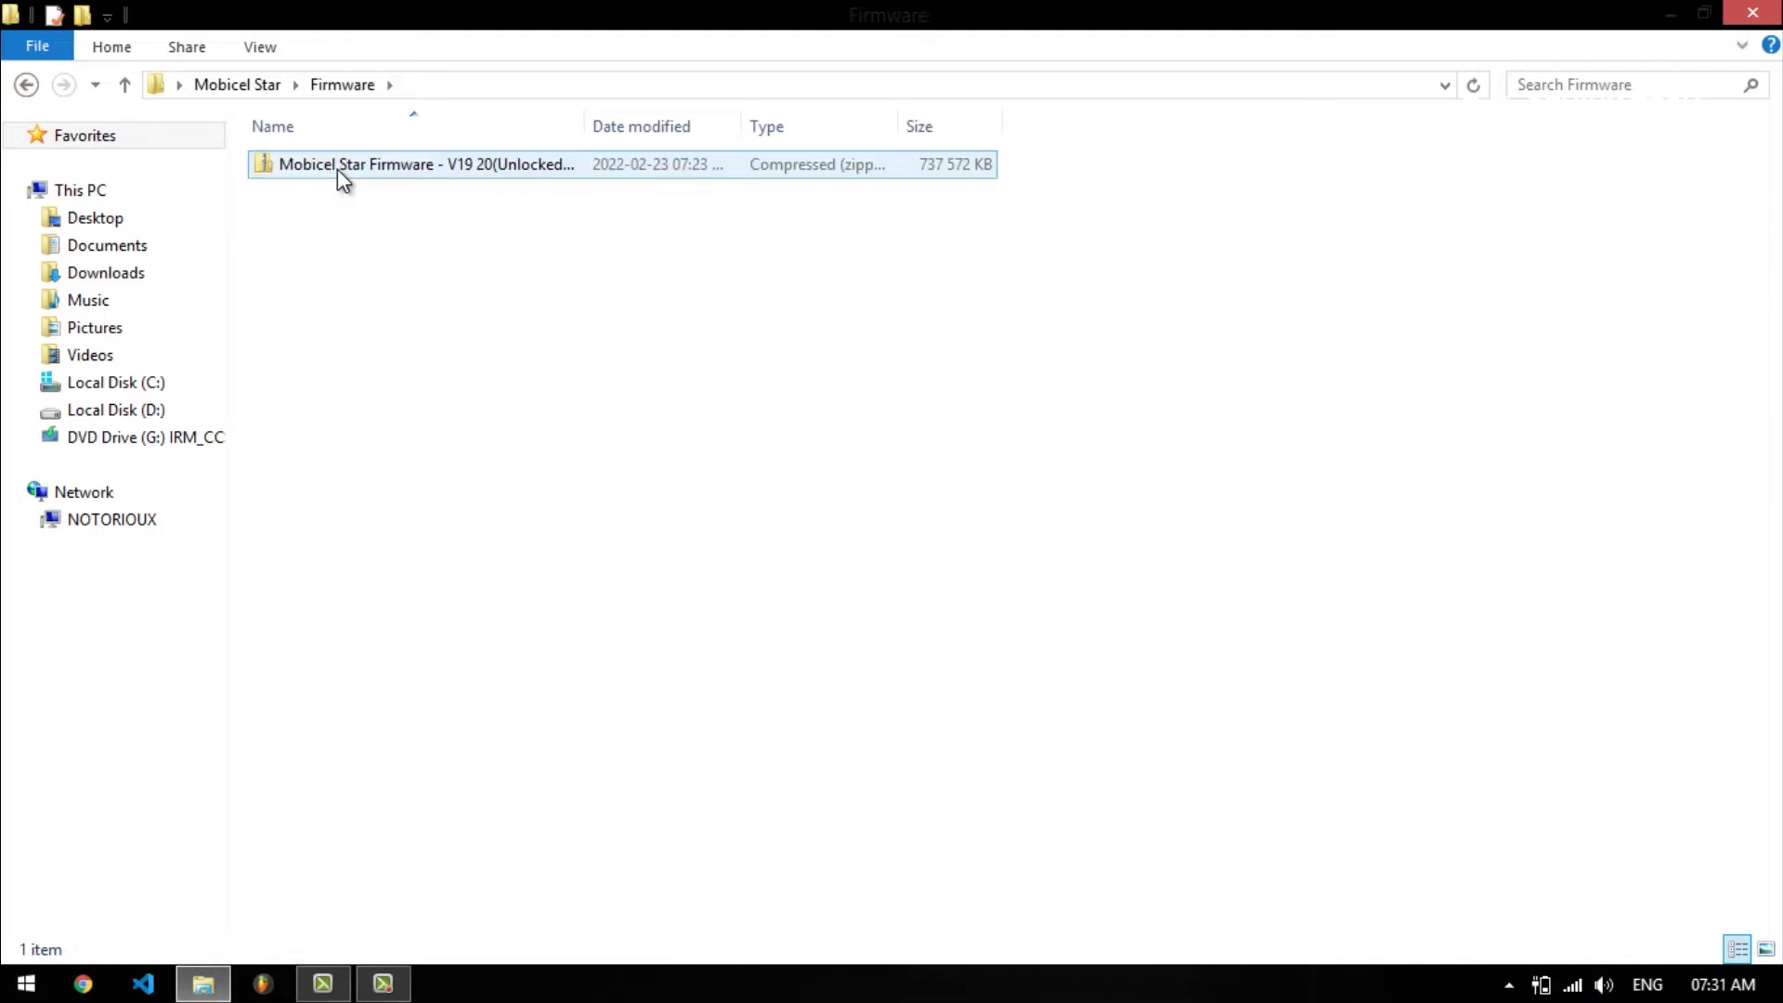
pyautogui.click(337, 169)
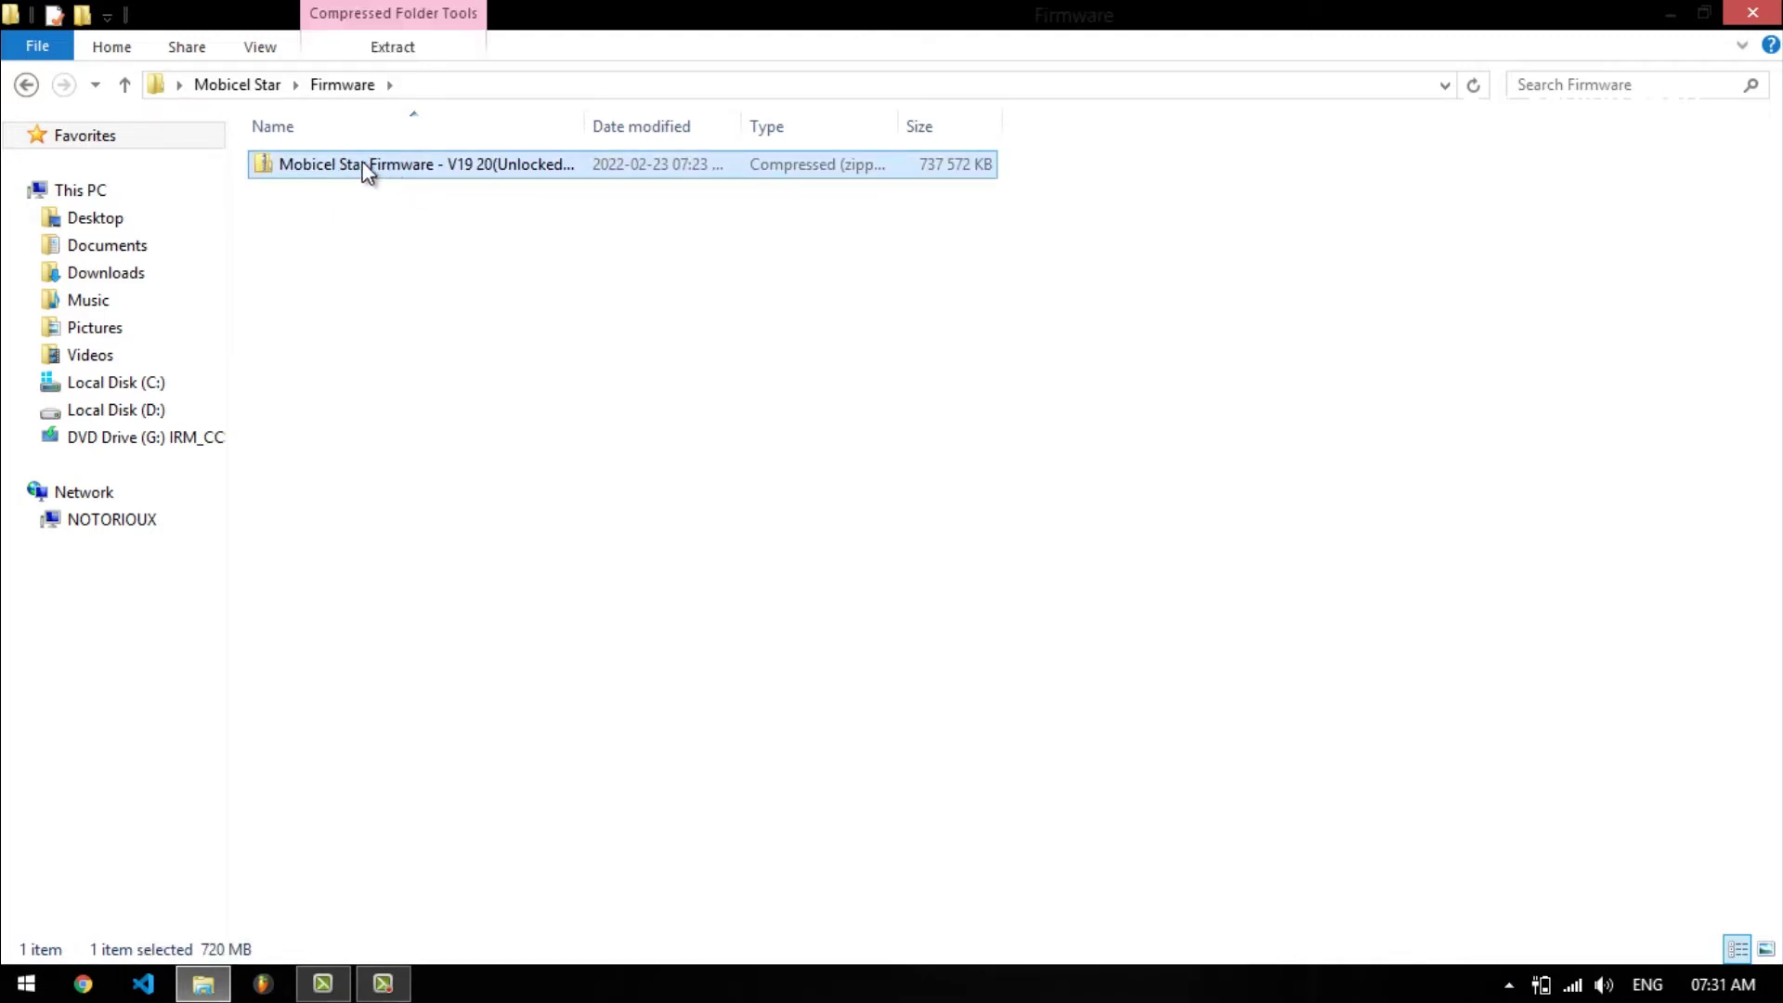
pyautogui.rightClick(365, 169)
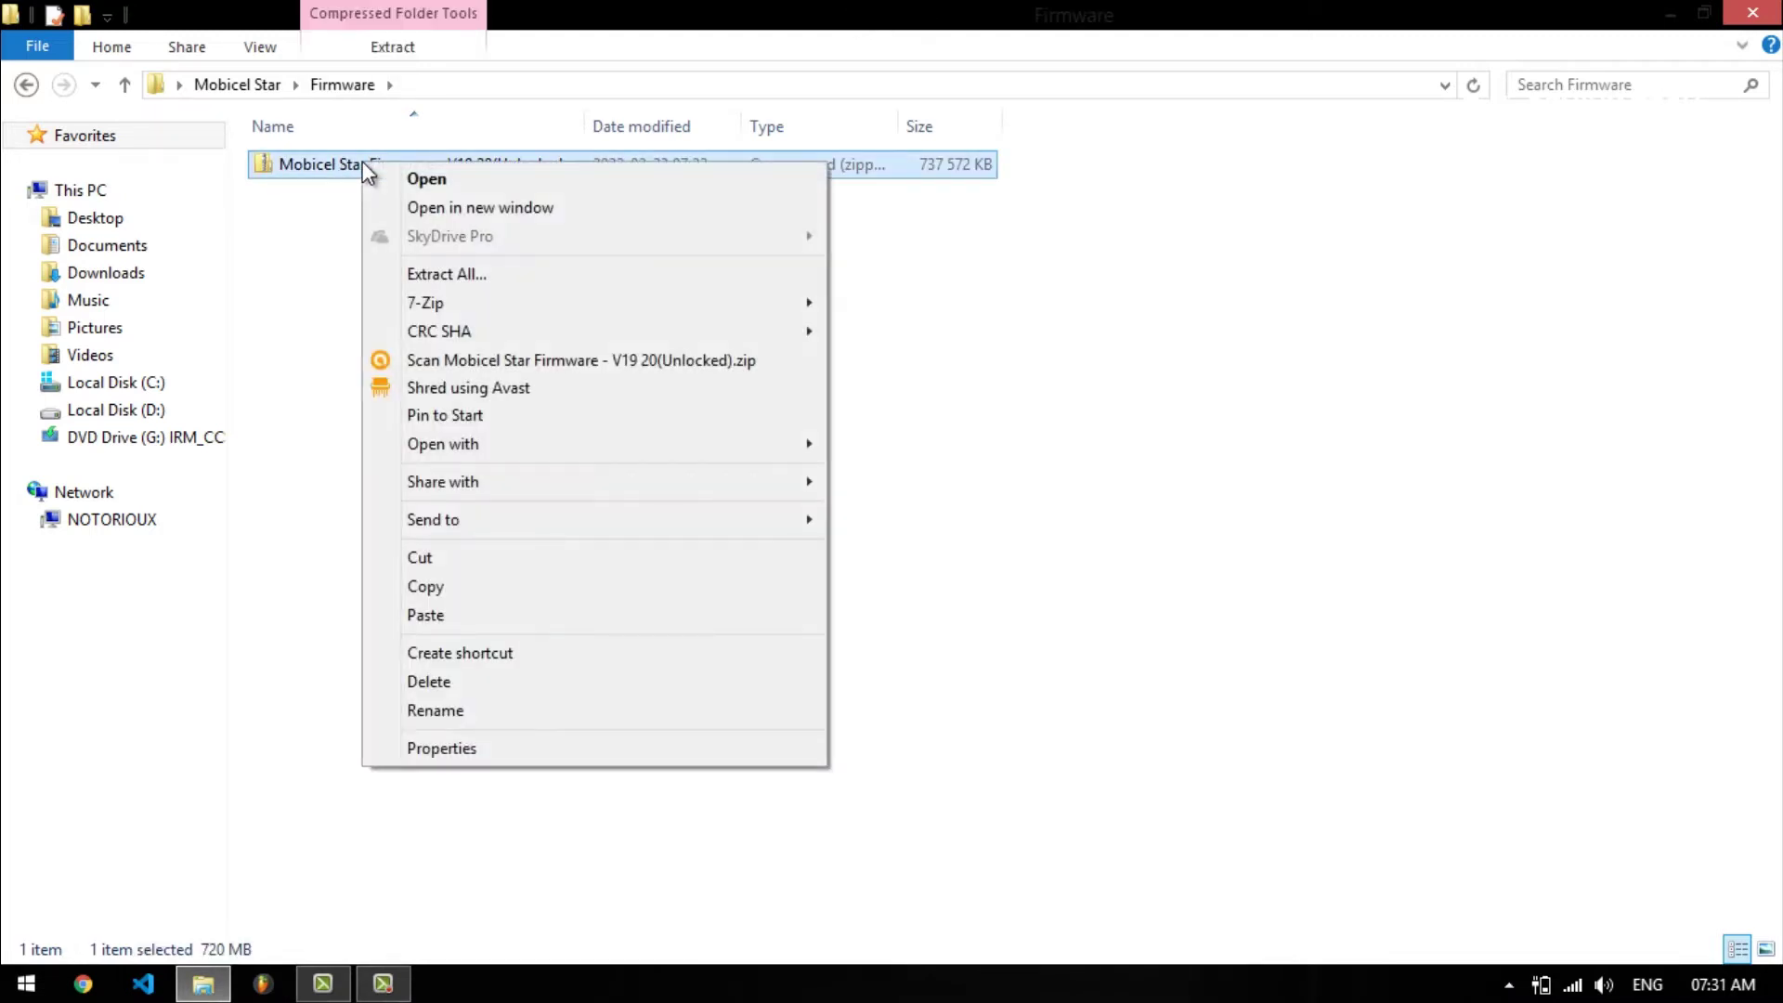
pyautogui.click(466, 282)
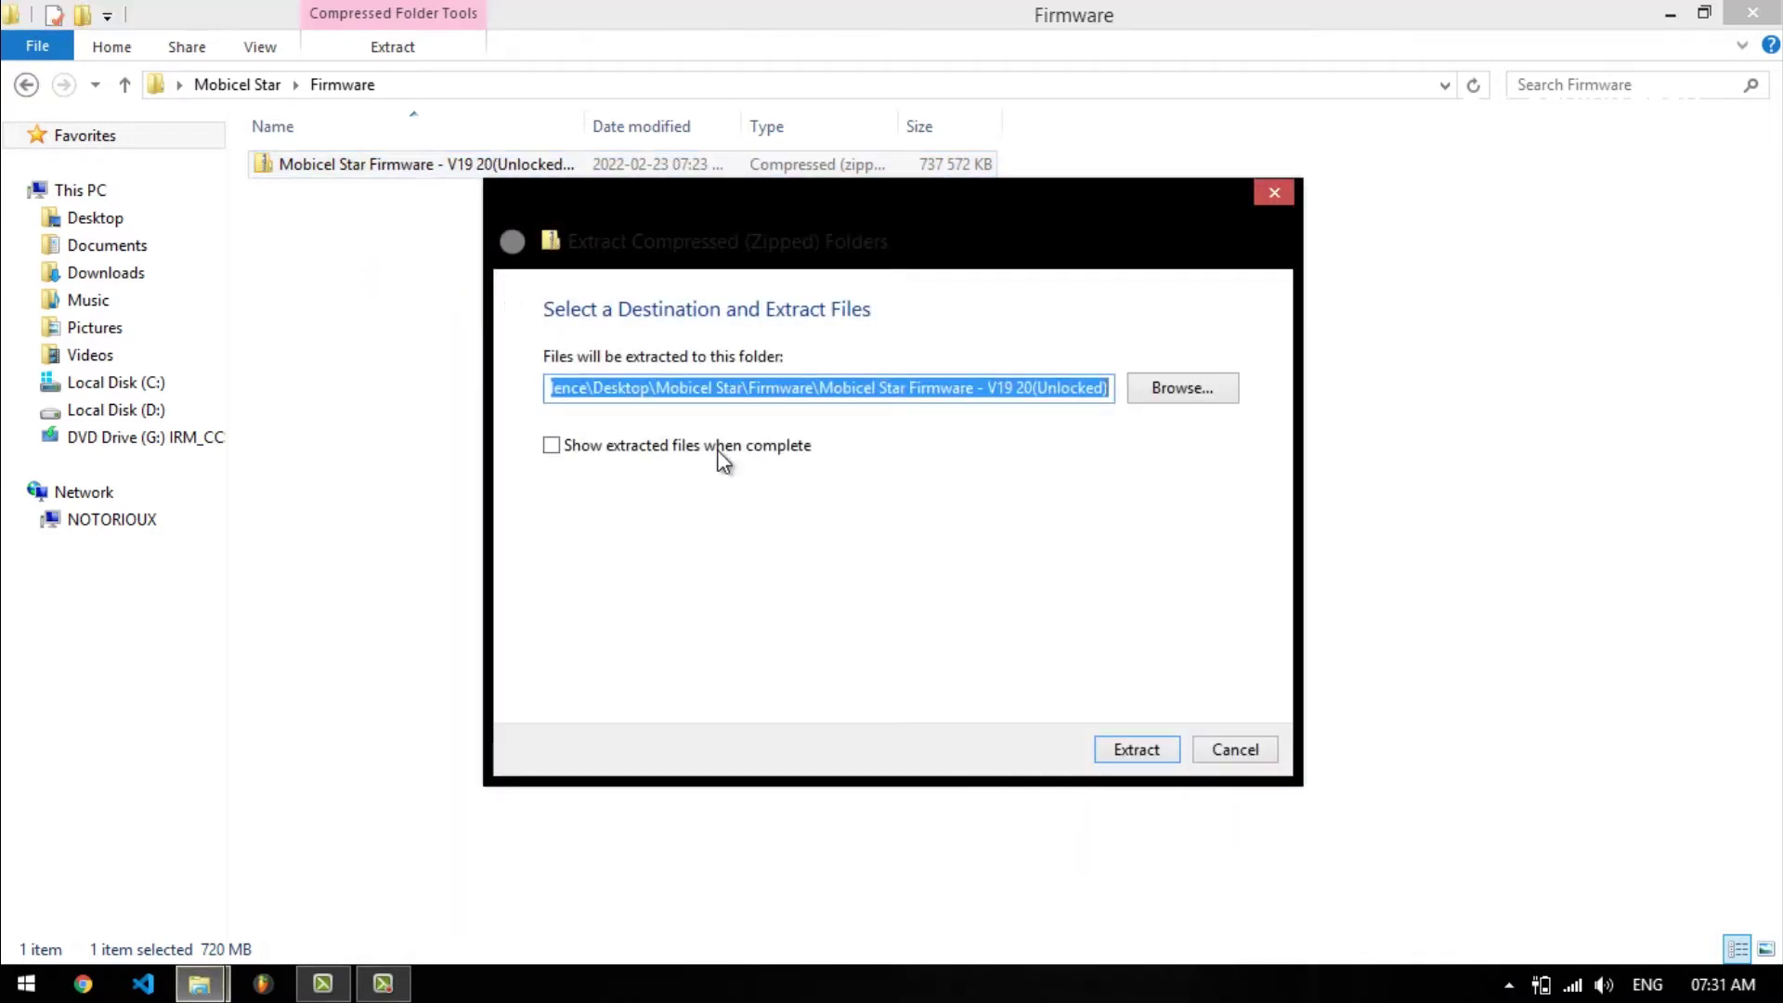
pyautogui.click(1123, 759)
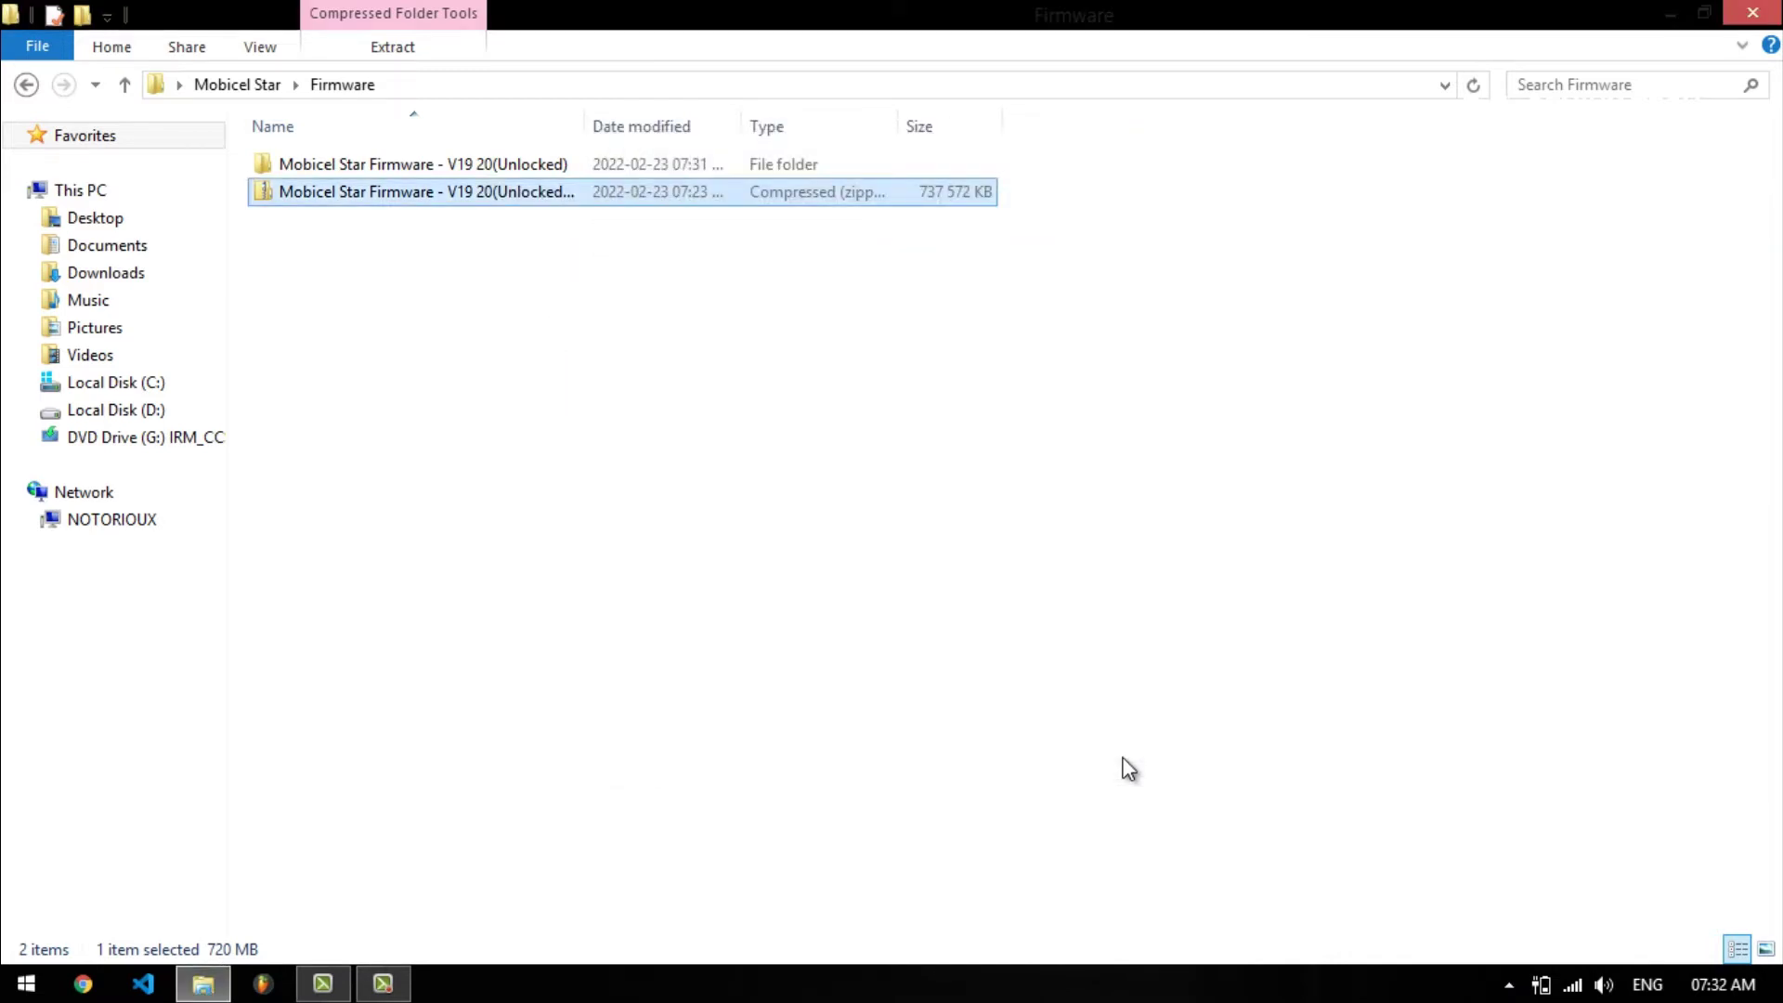
# Step: Open the extracted firmware folder and widen the name column to check the firmware file's extension
pyautogui.doubleClick(510, 169)
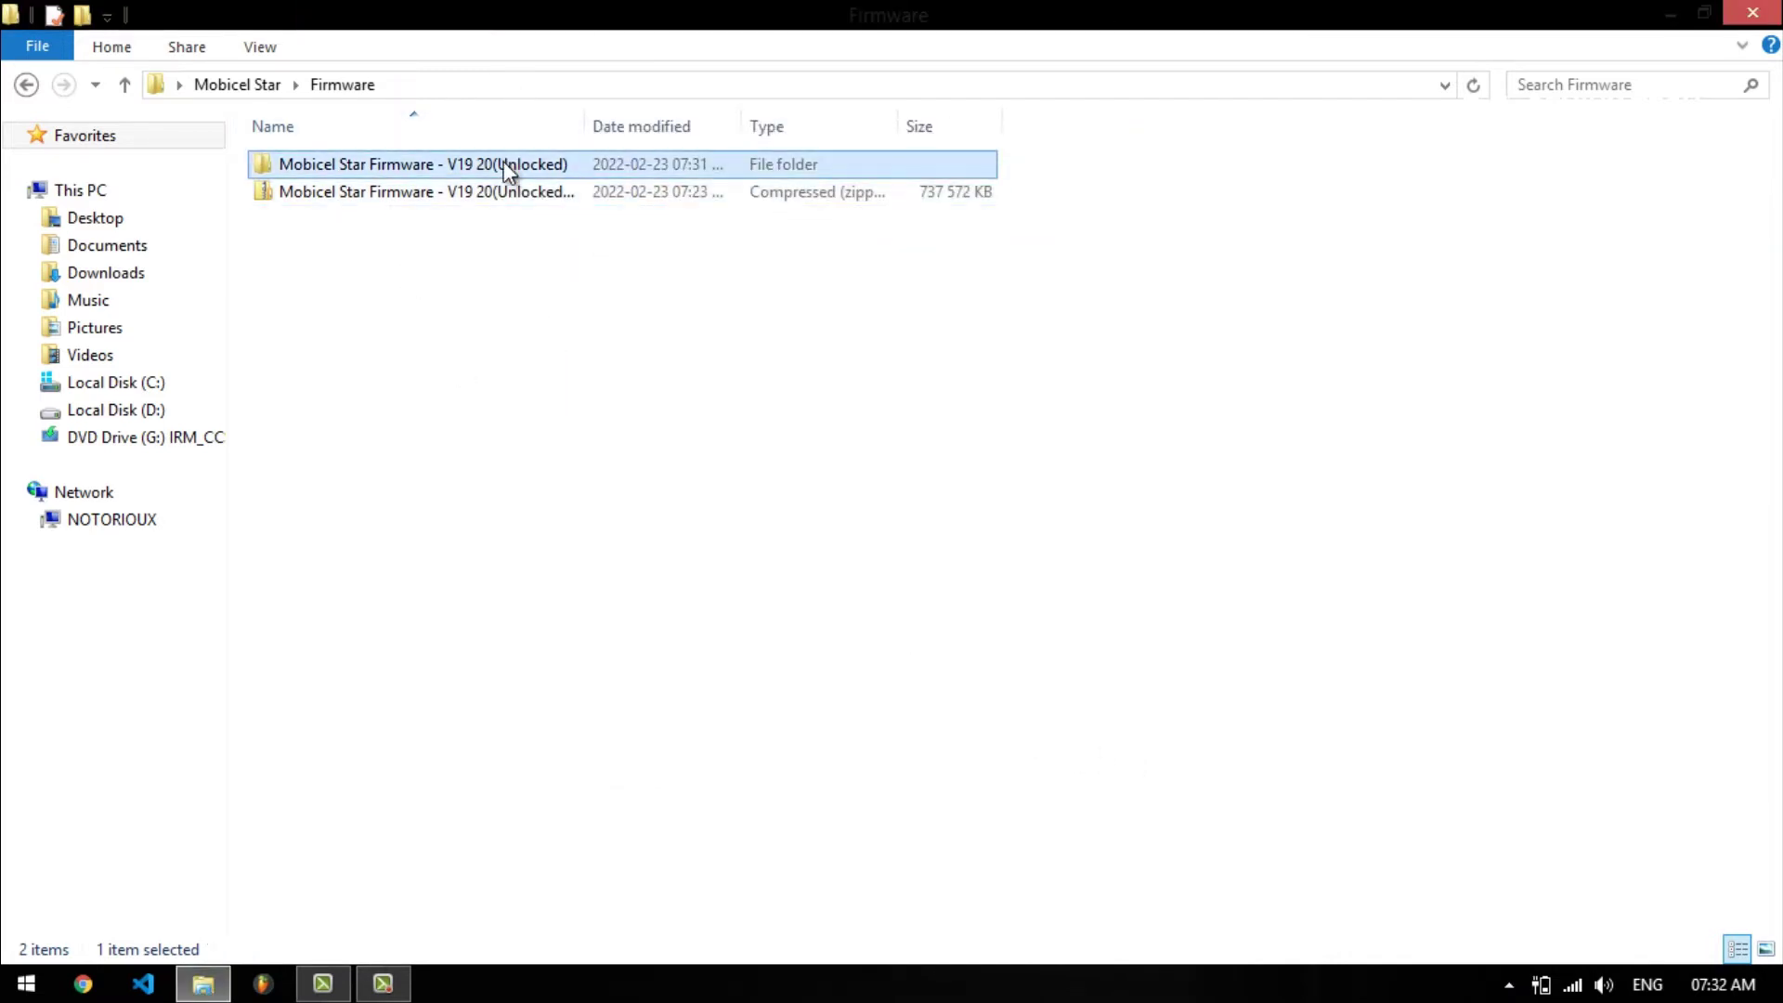
pyautogui.click(529, 174)
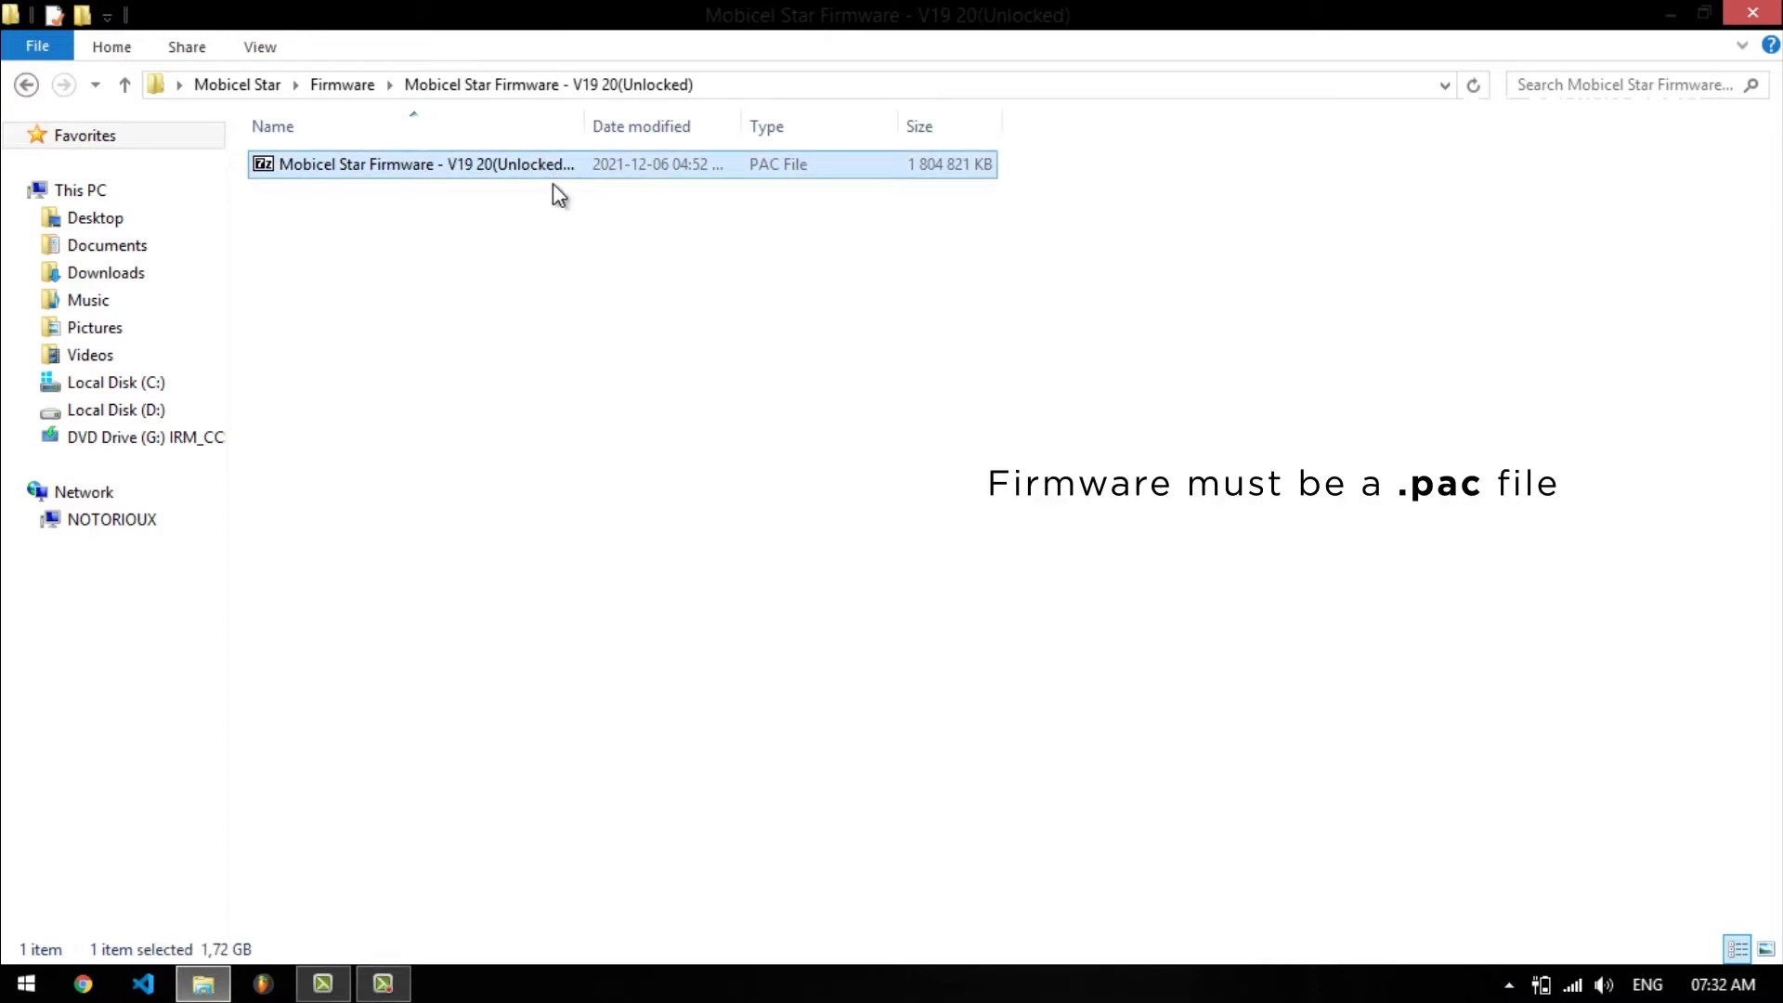
pyautogui.moveTo(588, 112); pyautogui.dragTo(844, 127)
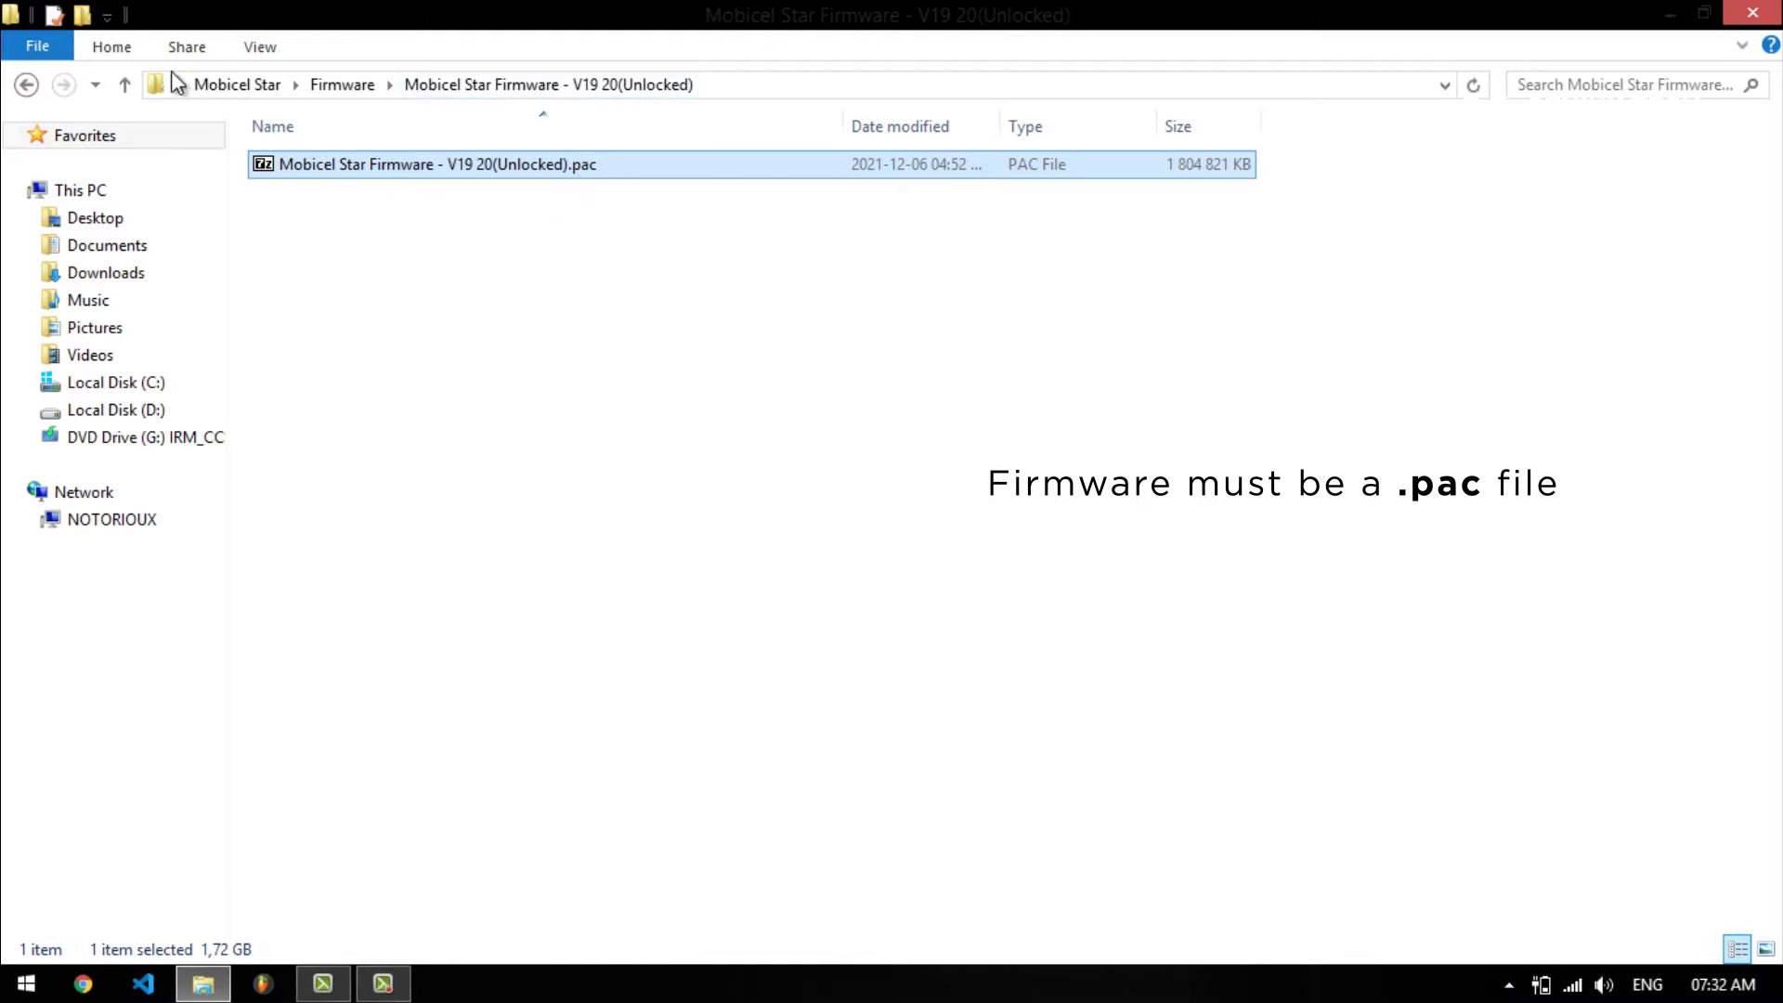
# Step: Launch ResearchDownload.exe from the SPD_Research_Tool_R17.0.0001 folder in Mobicel Star
pyautogui.click(125, 85)
pyautogui.click(126, 85)
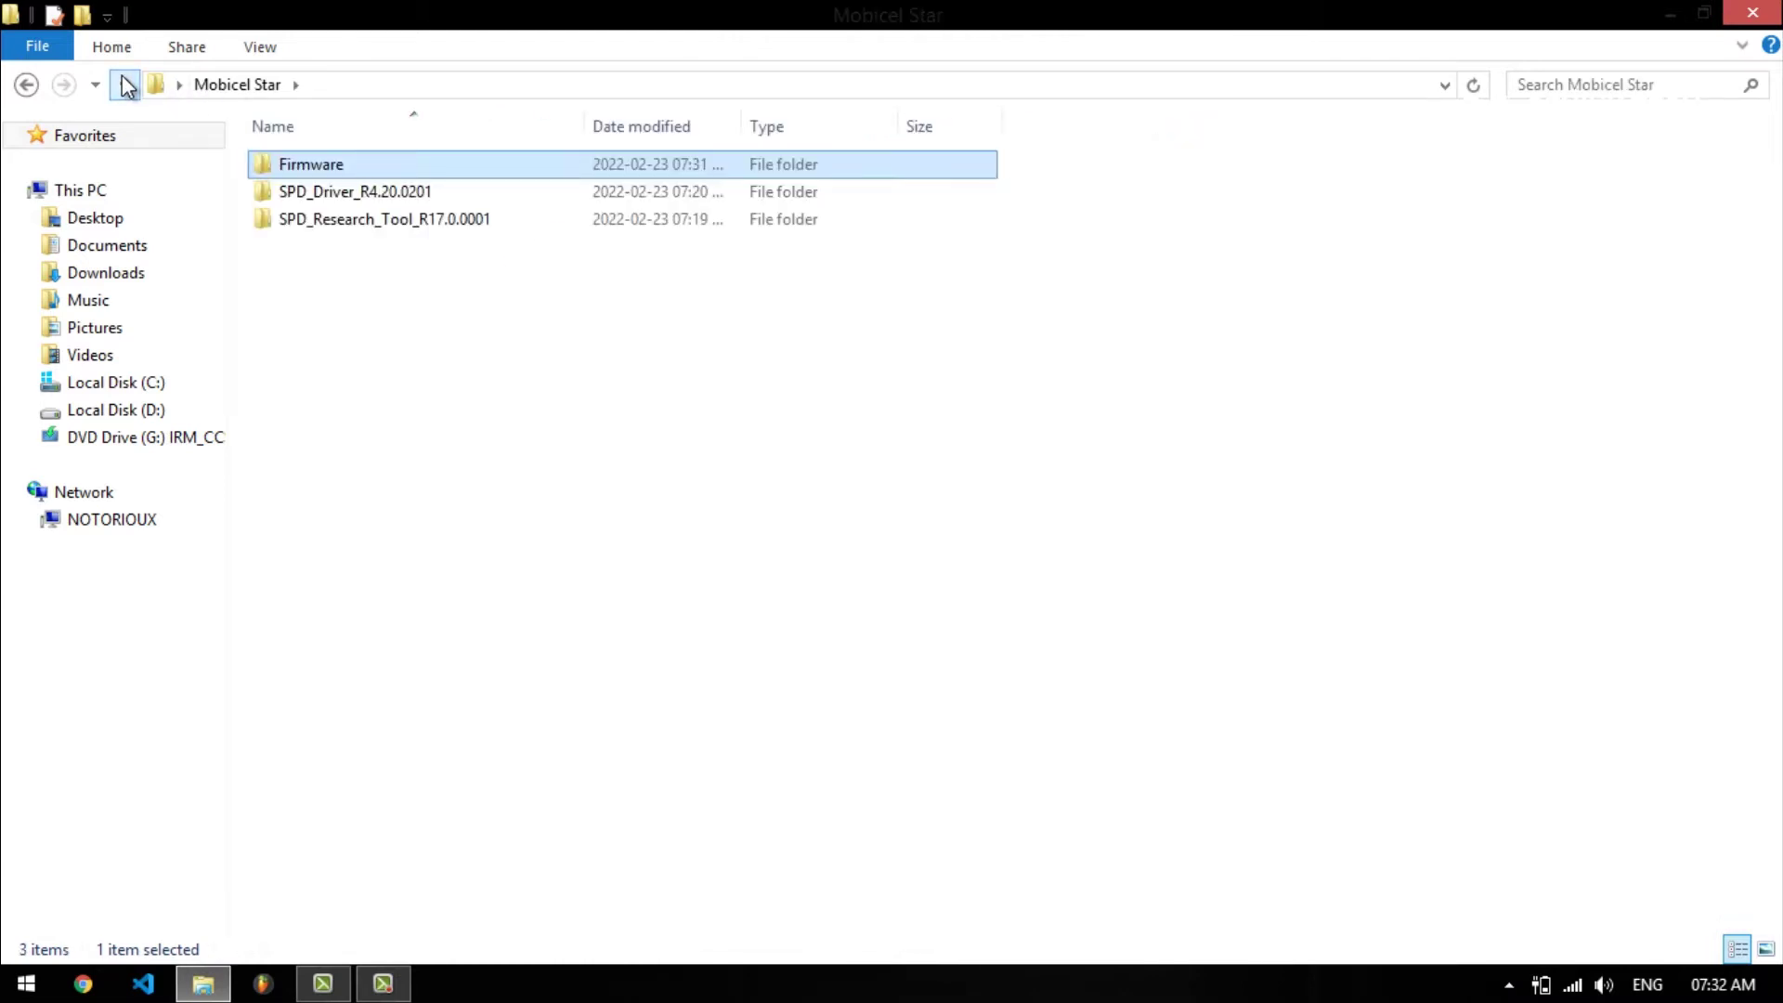
pyautogui.click(417, 228)
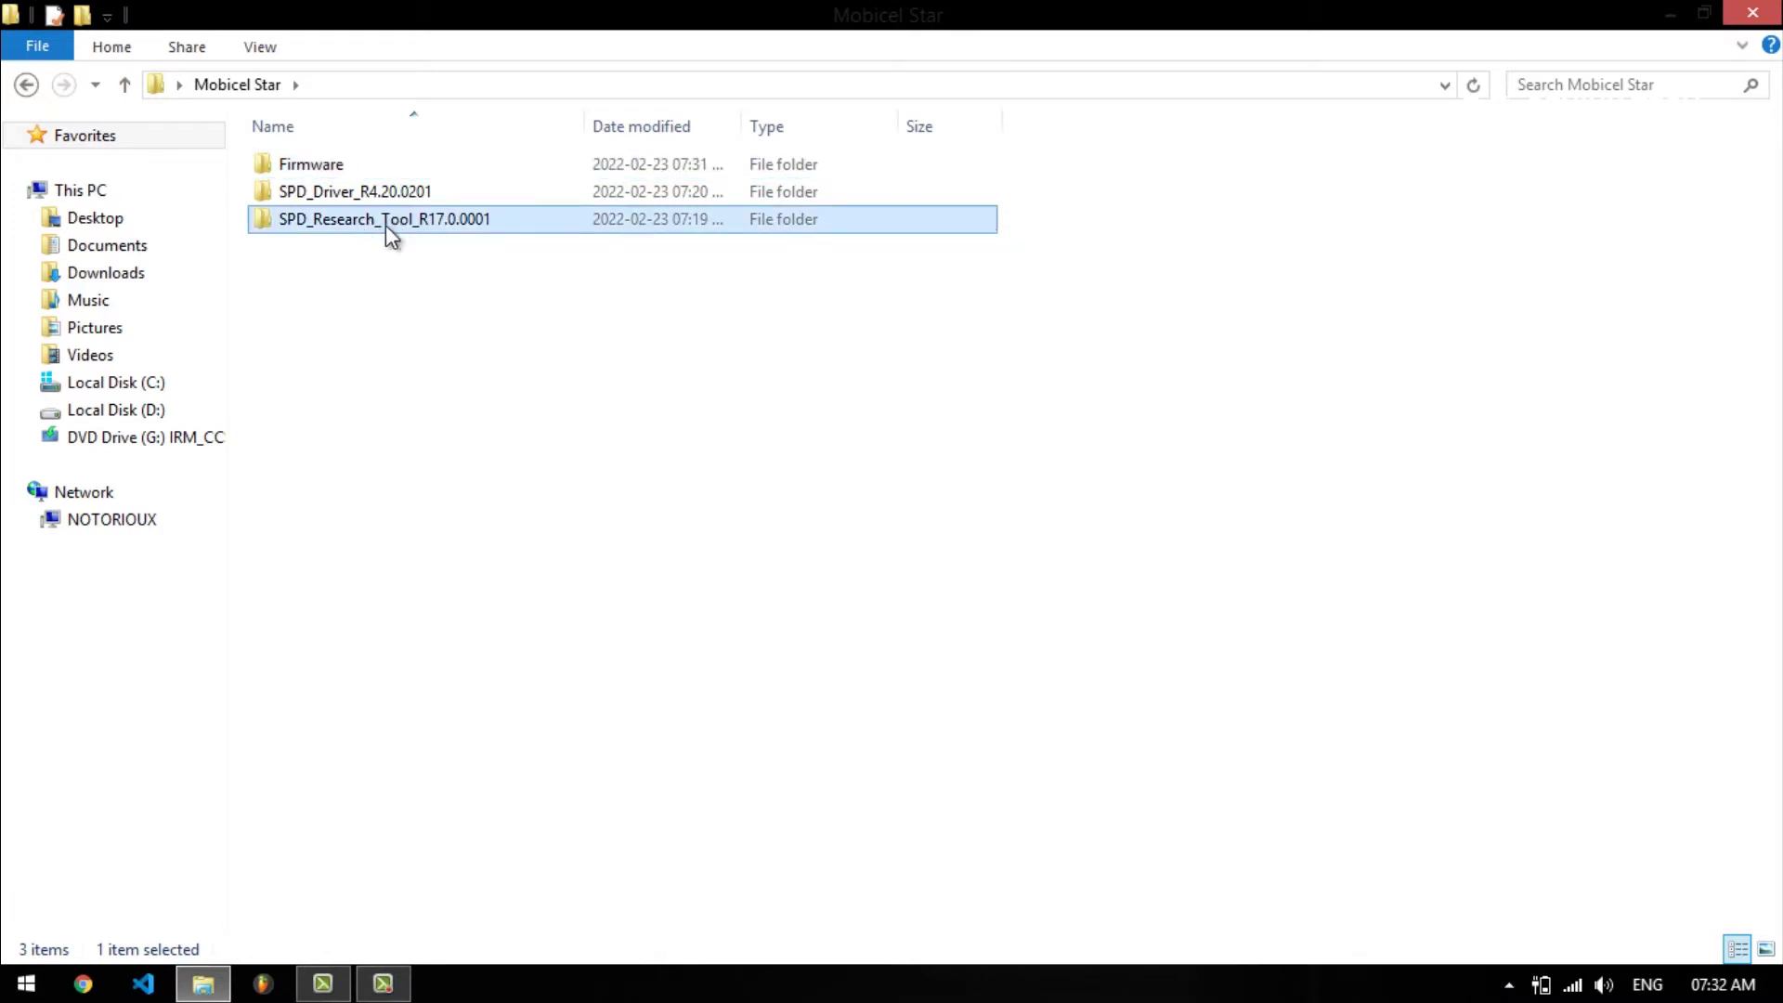
pyautogui.doubleClick(393, 224)
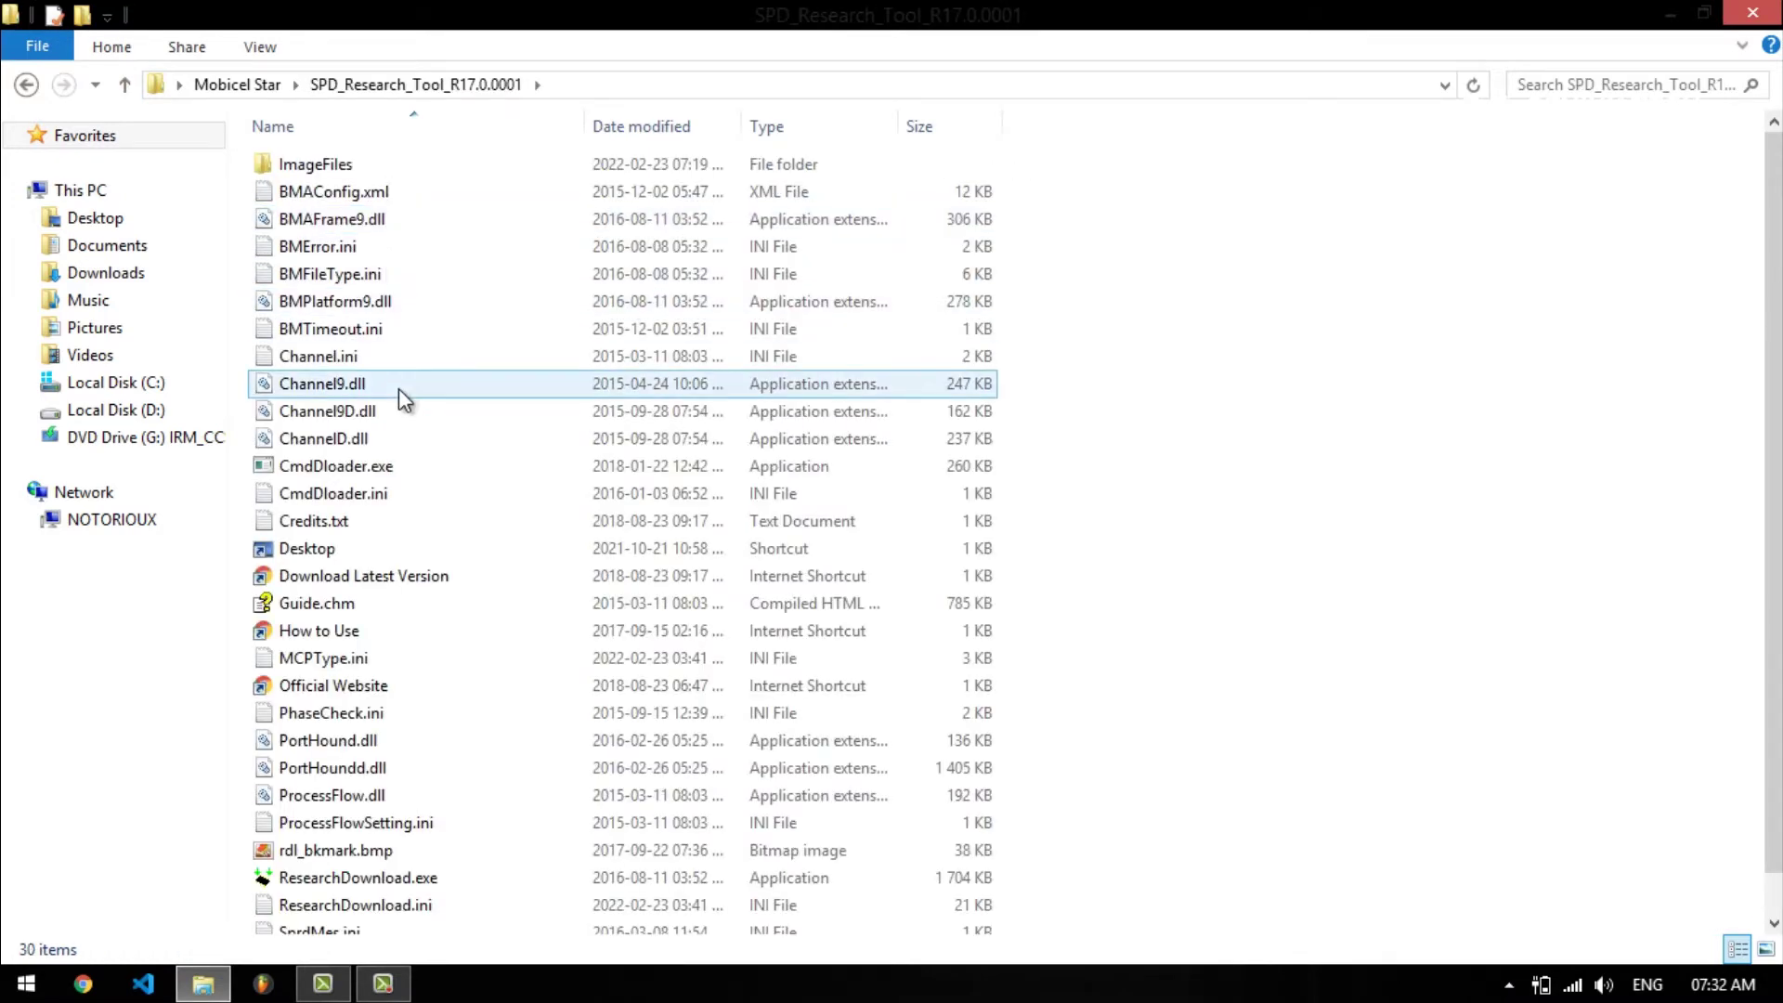
pyautogui.click(382, 883)
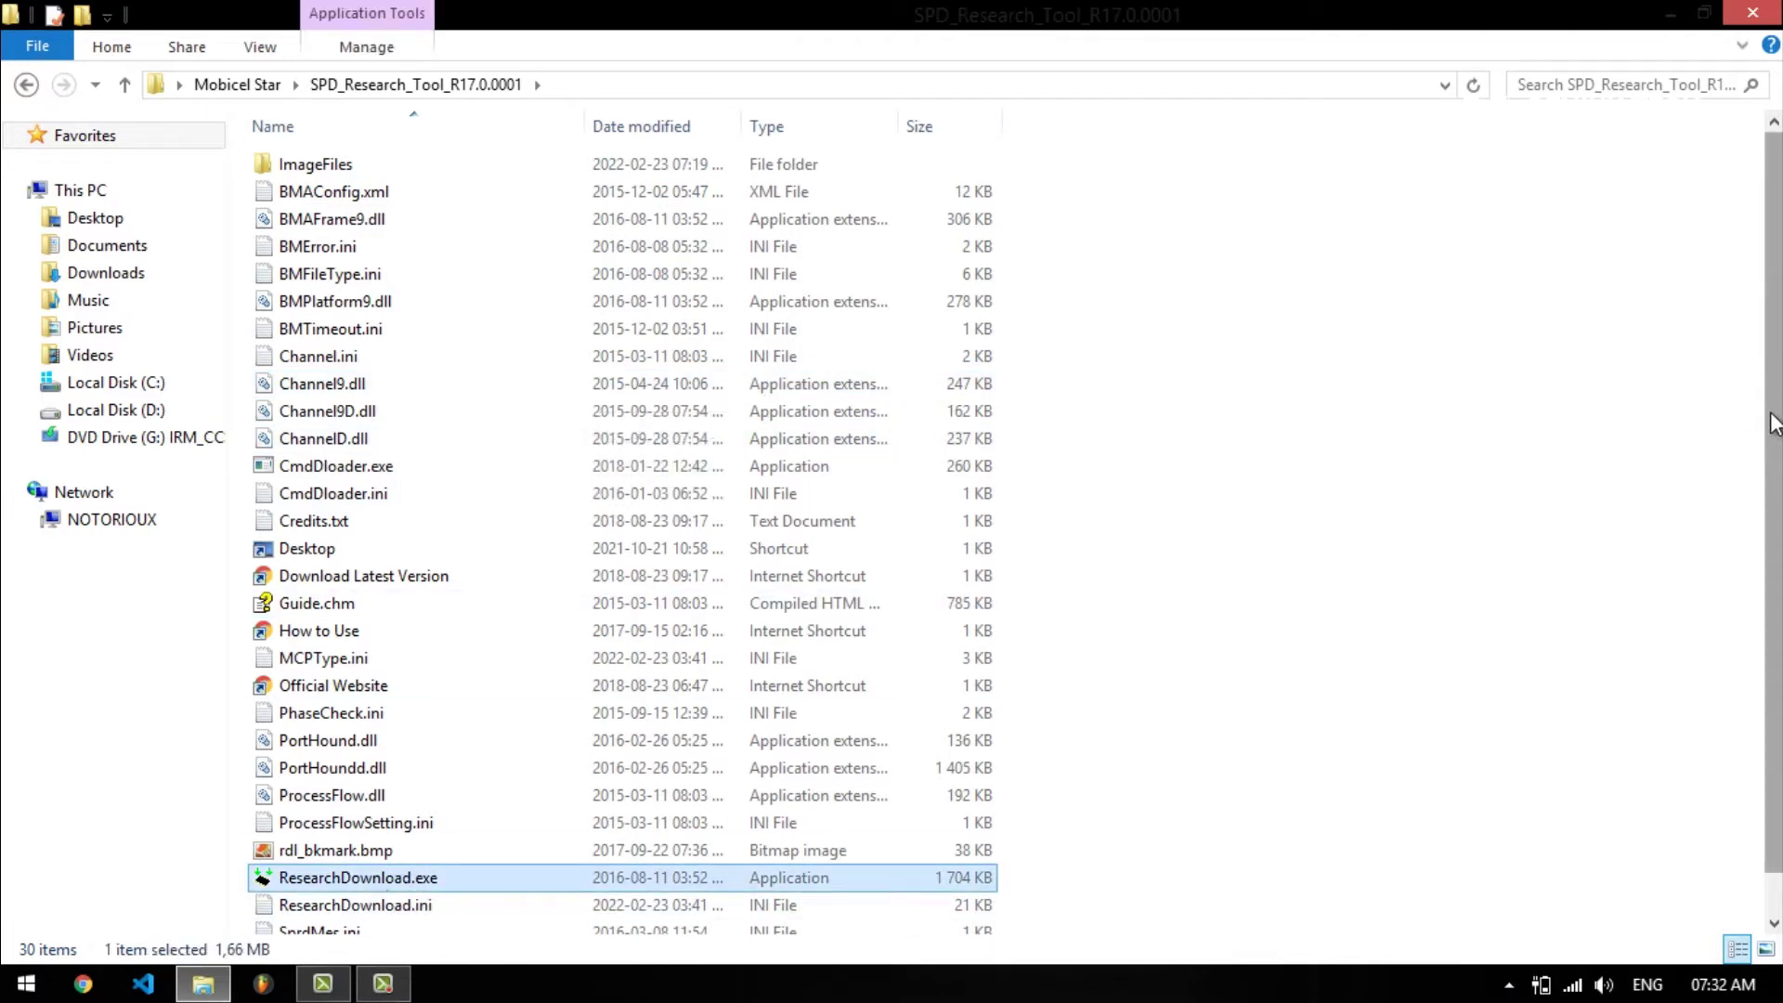
pyautogui.scroll(-1, 1771, 424)
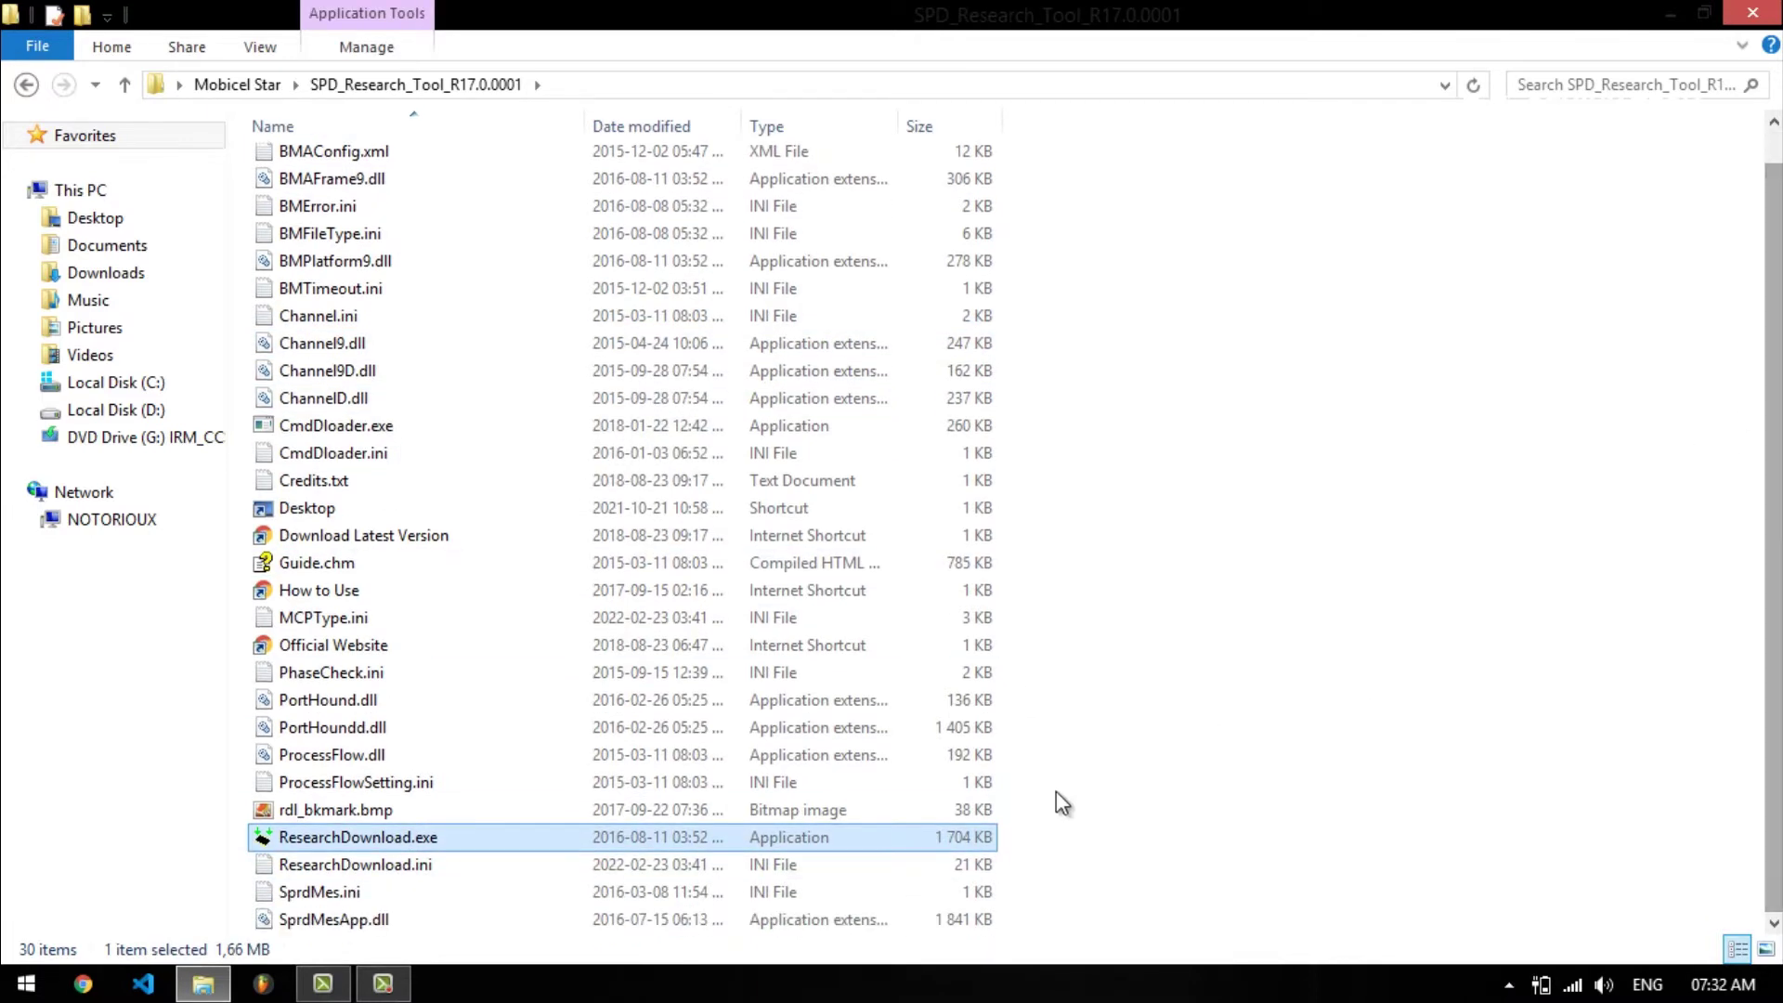
pyautogui.doubleClick(459, 842)
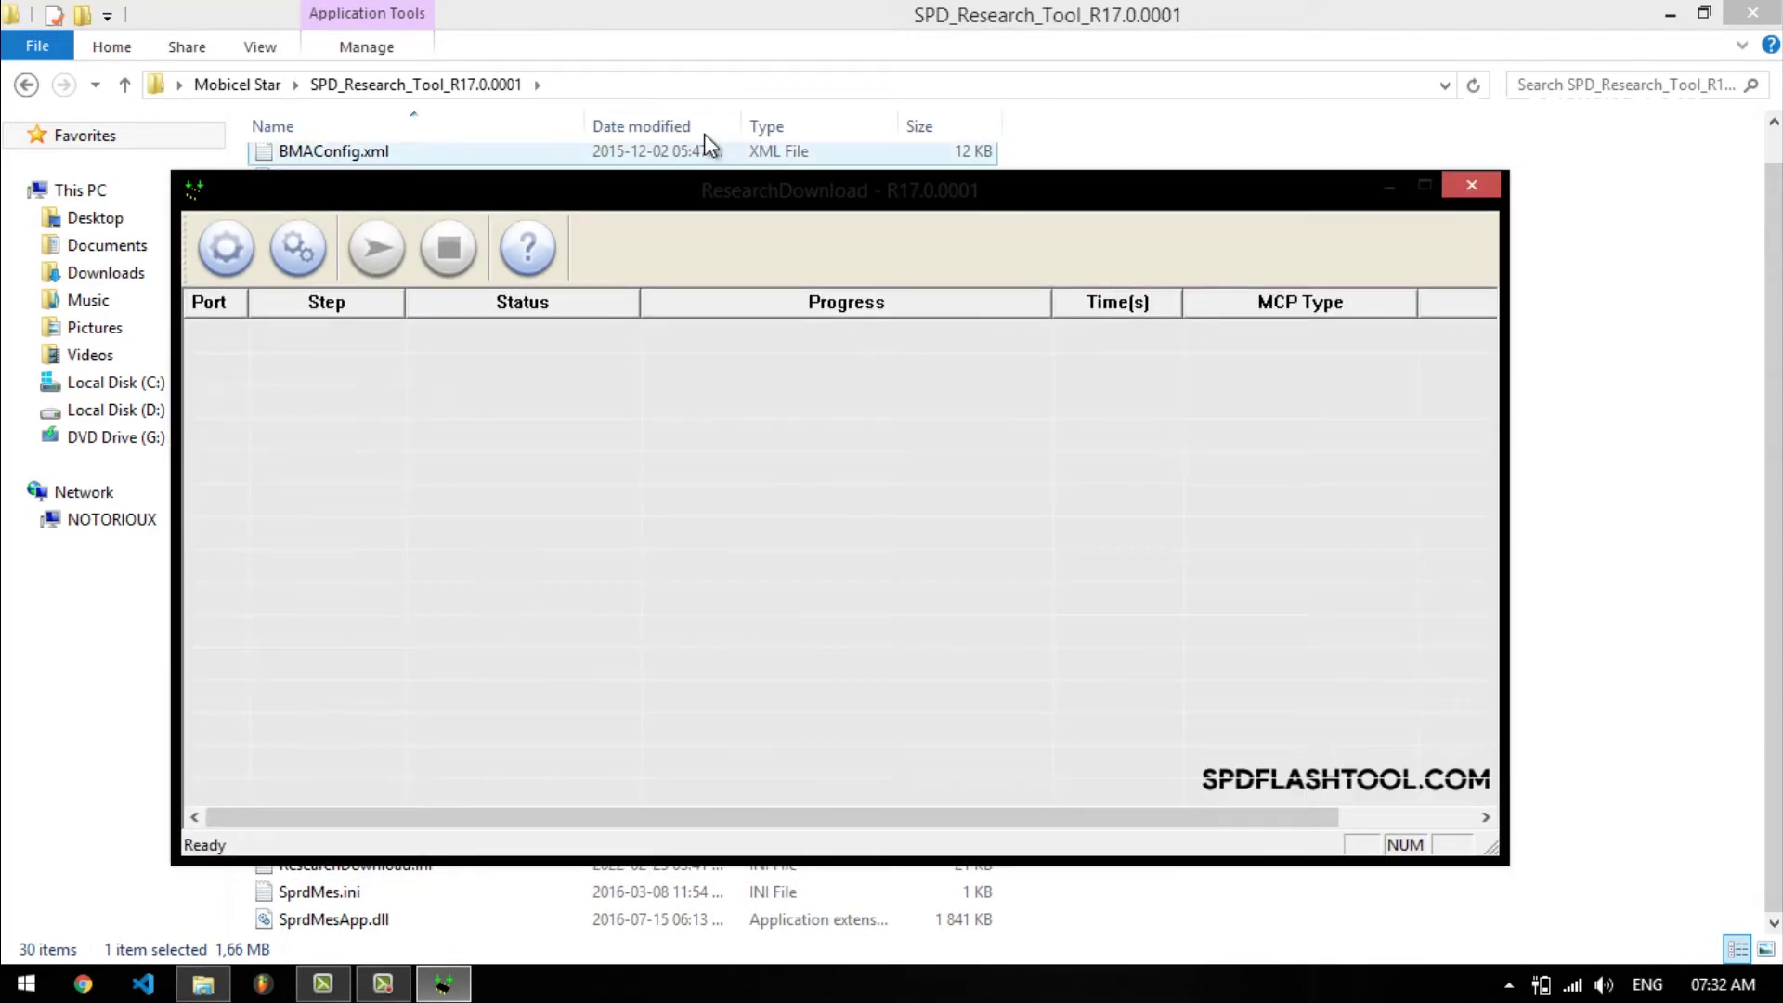
pyautogui.moveTo(708, 191)
pyautogui.mouseDown()
pyautogui.moveTo(743, 179)
pyautogui.moveTo(732, 207)
pyautogui.mouseUp()
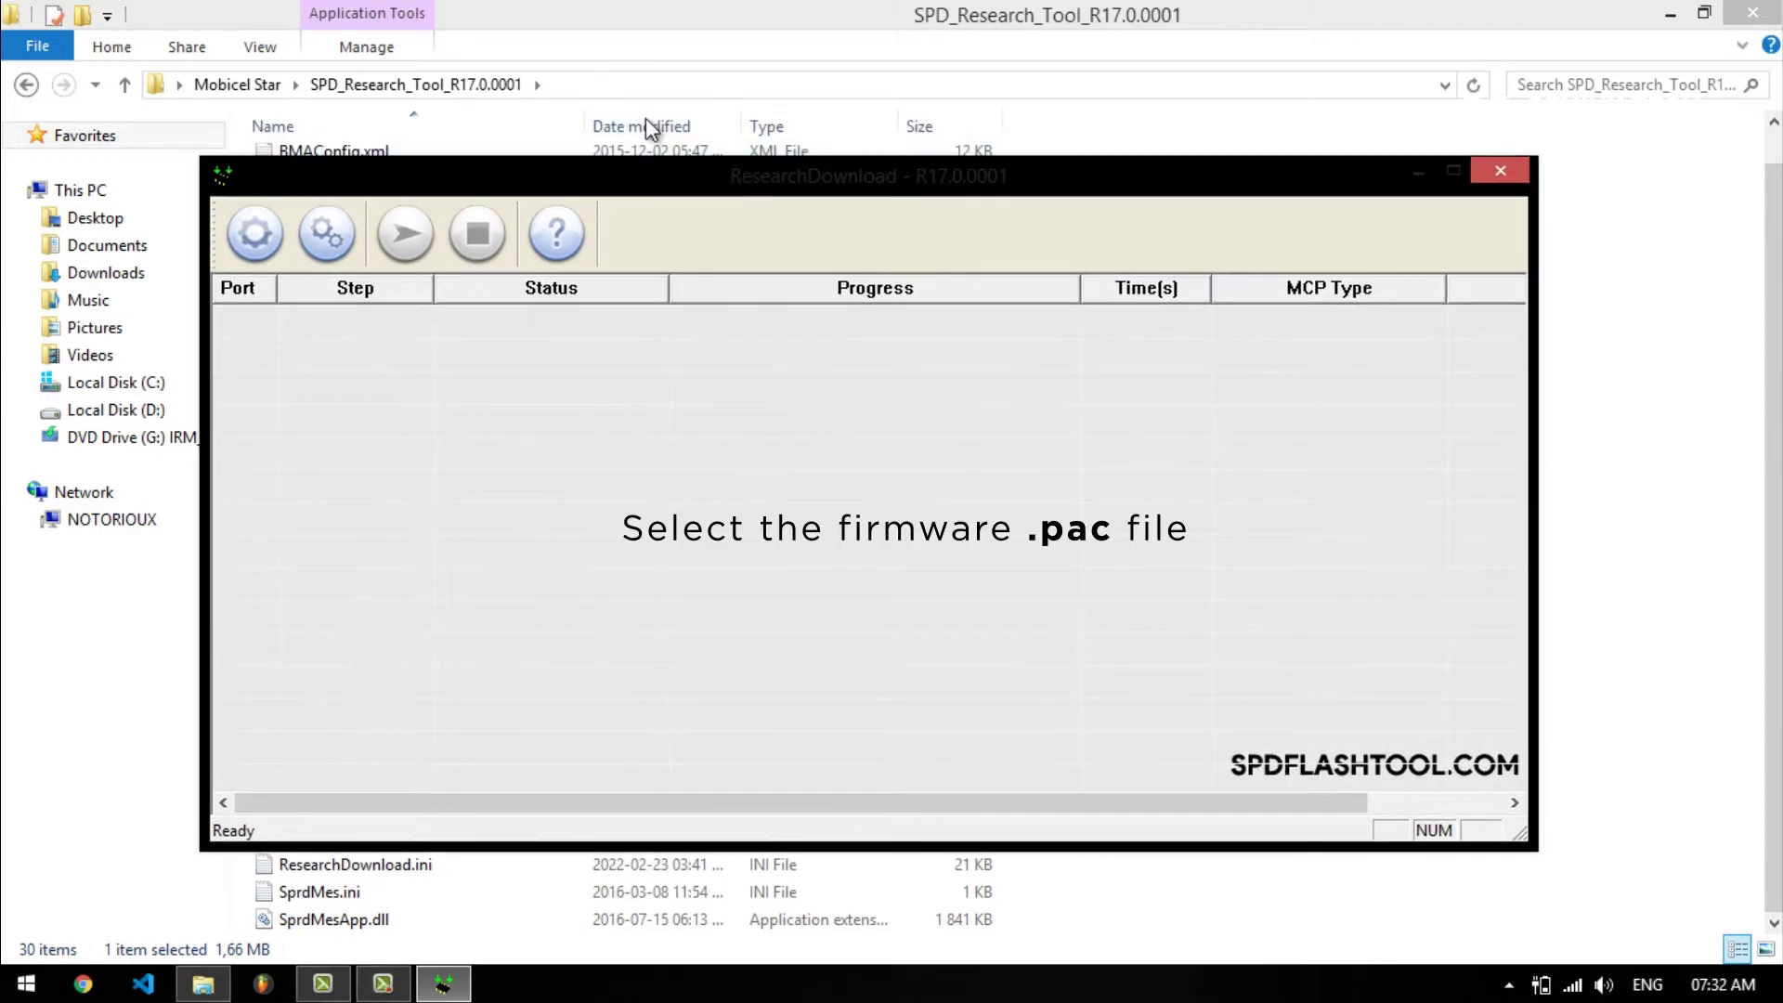
# Step: Load the firmware packet Mobicel Star Firmware - V19 20(Unlocked).pac from the extracted folder under Desktop, Mobicel Star, Firmware
pyautogui.click(256, 237)
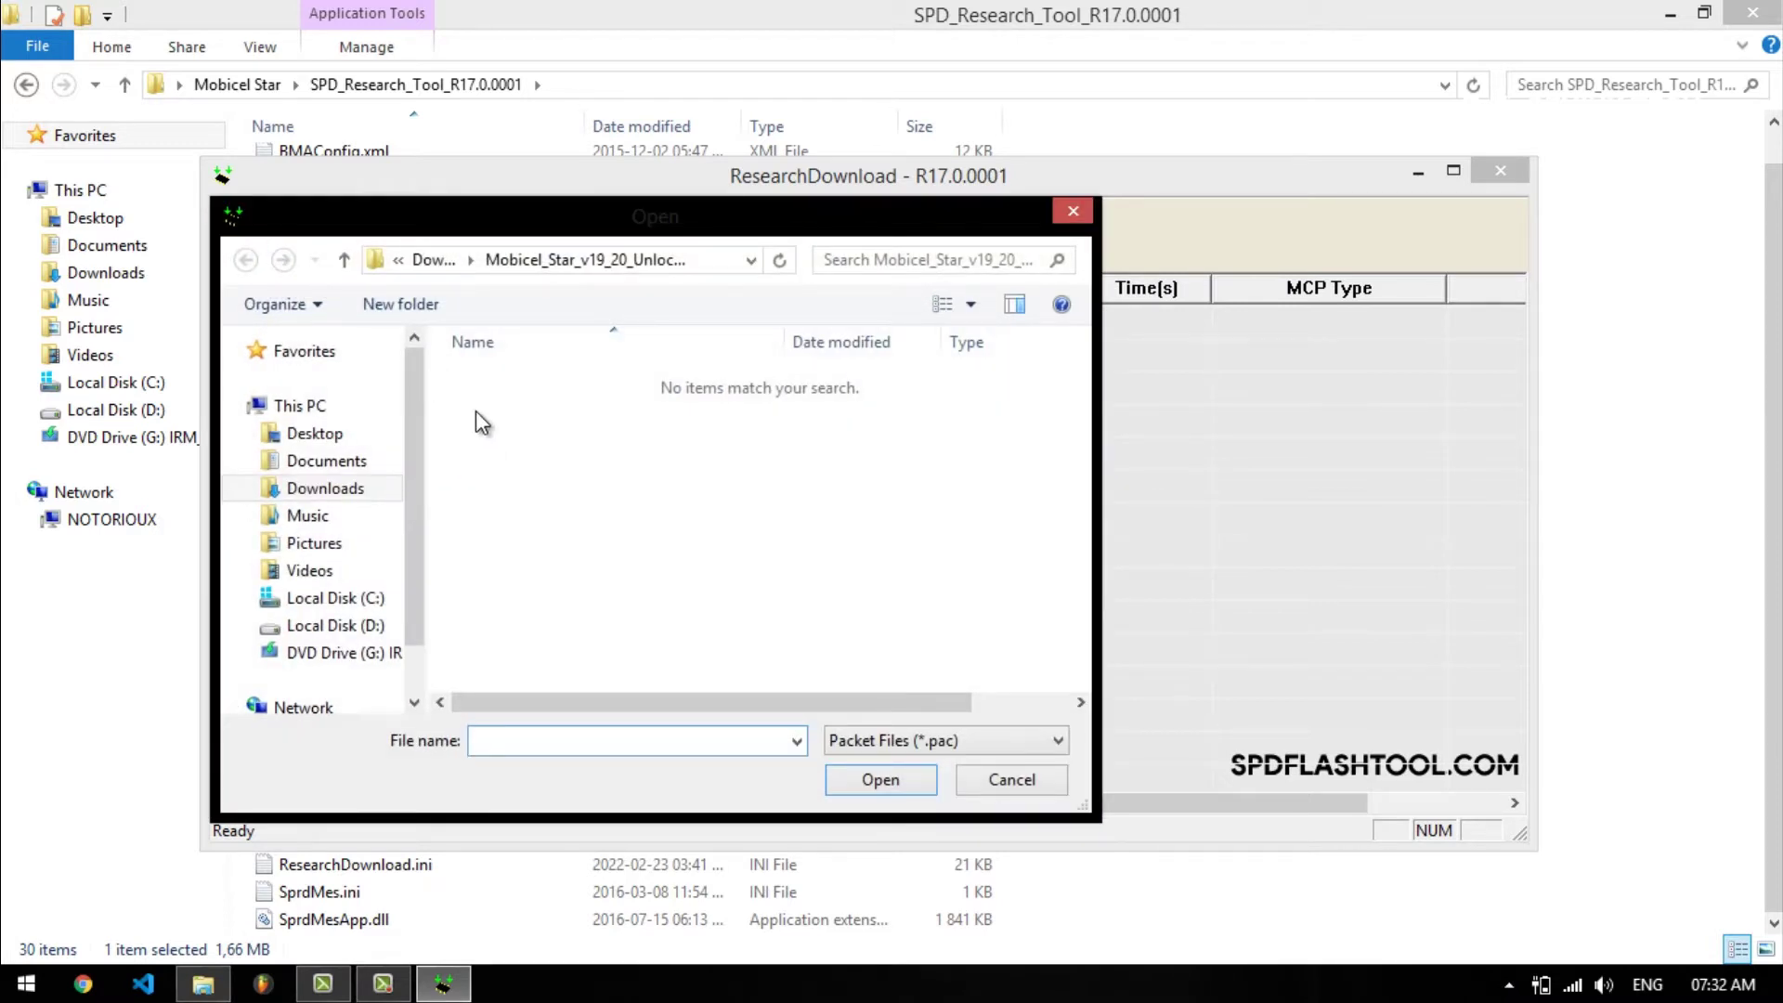
pyautogui.click(431, 259)
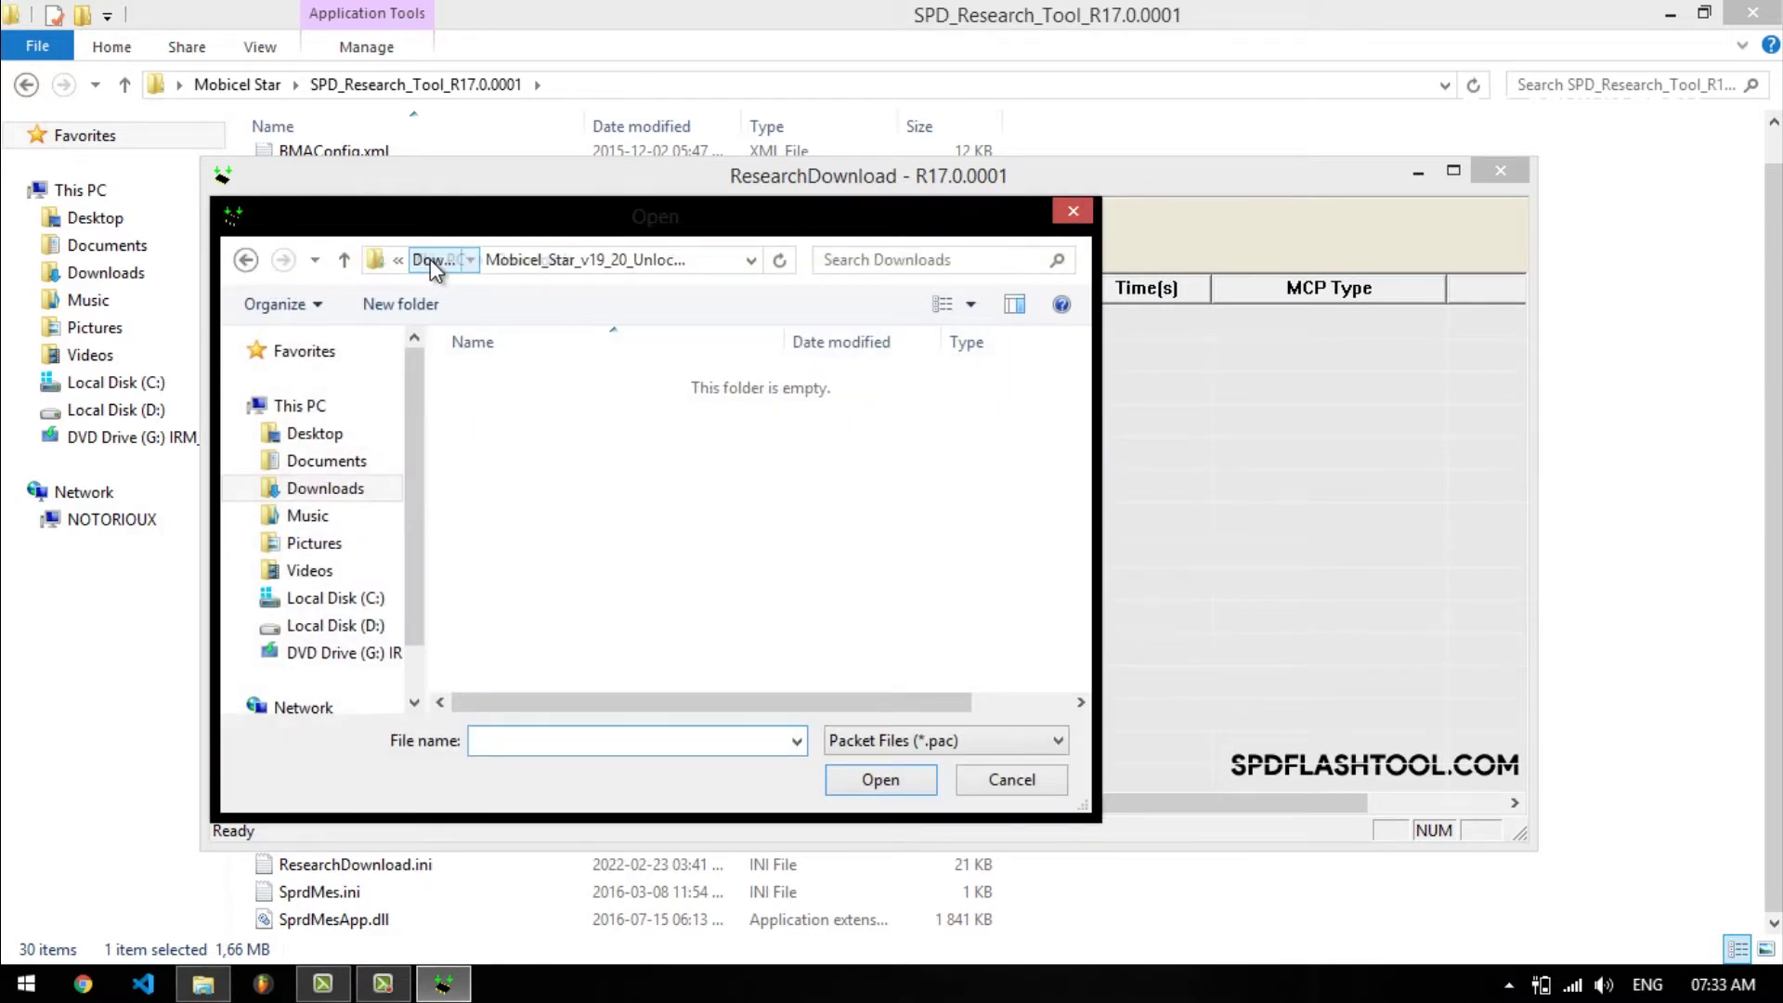
pyautogui.click(315, 436)
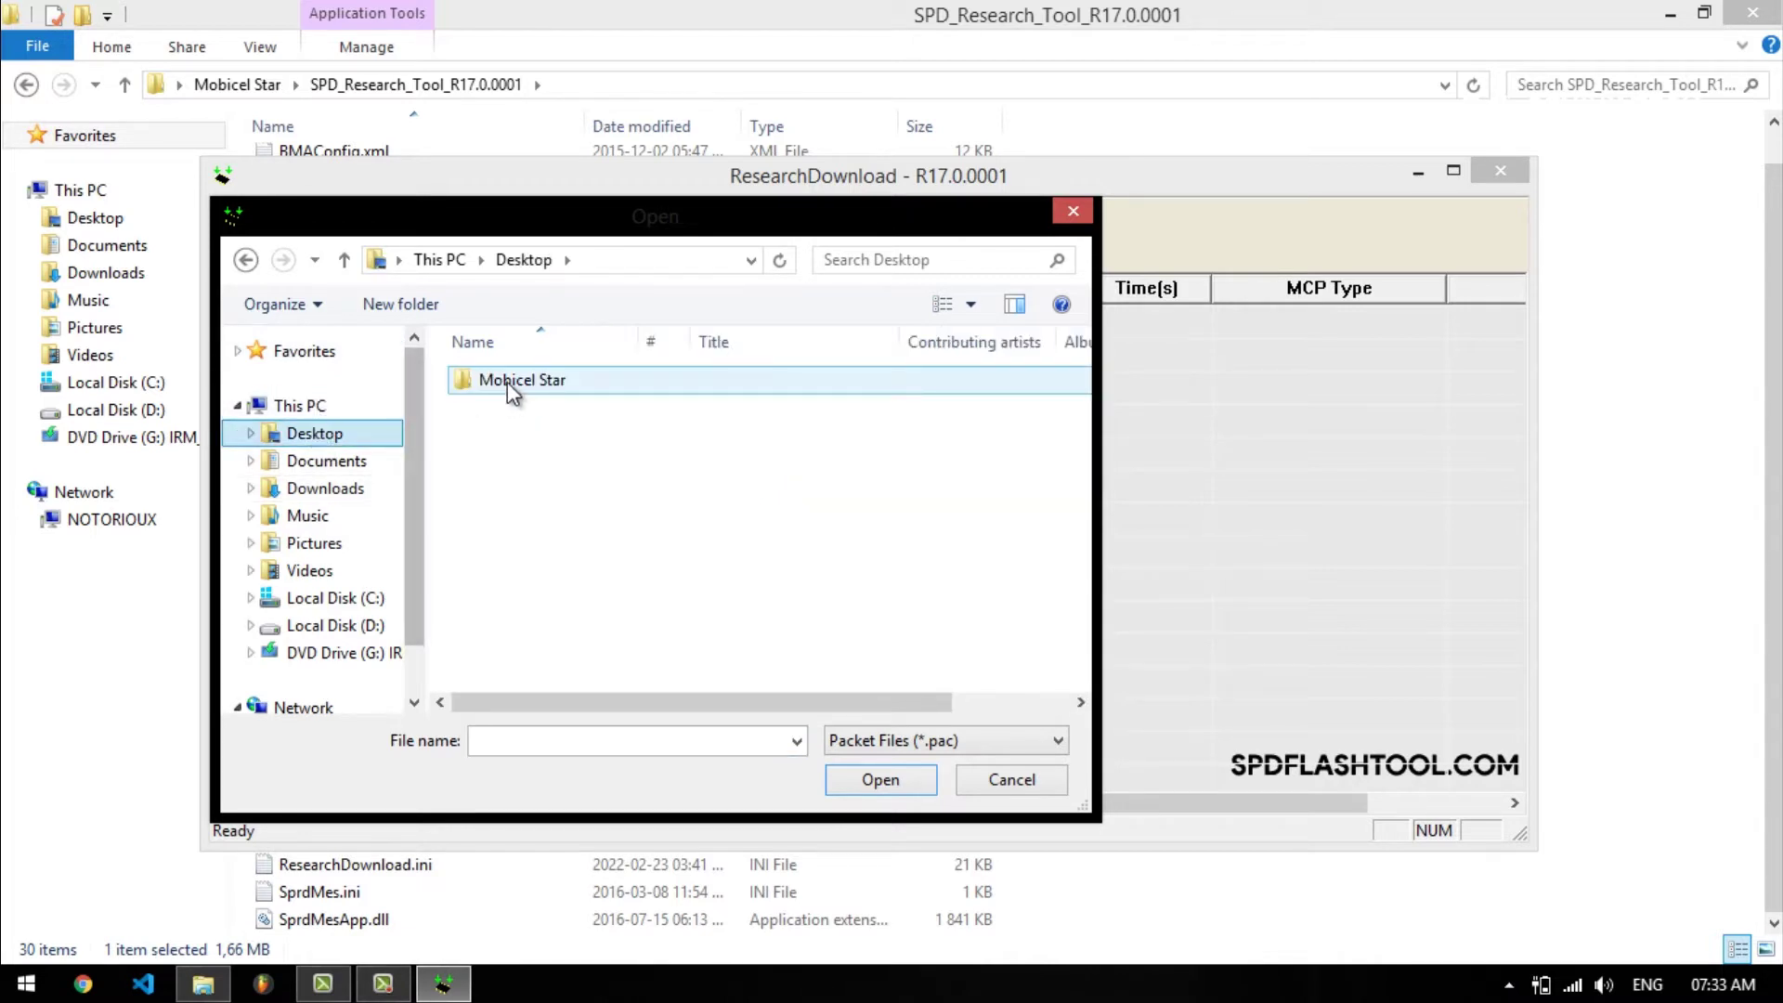
pyautogui.doubleClick(546, 392)
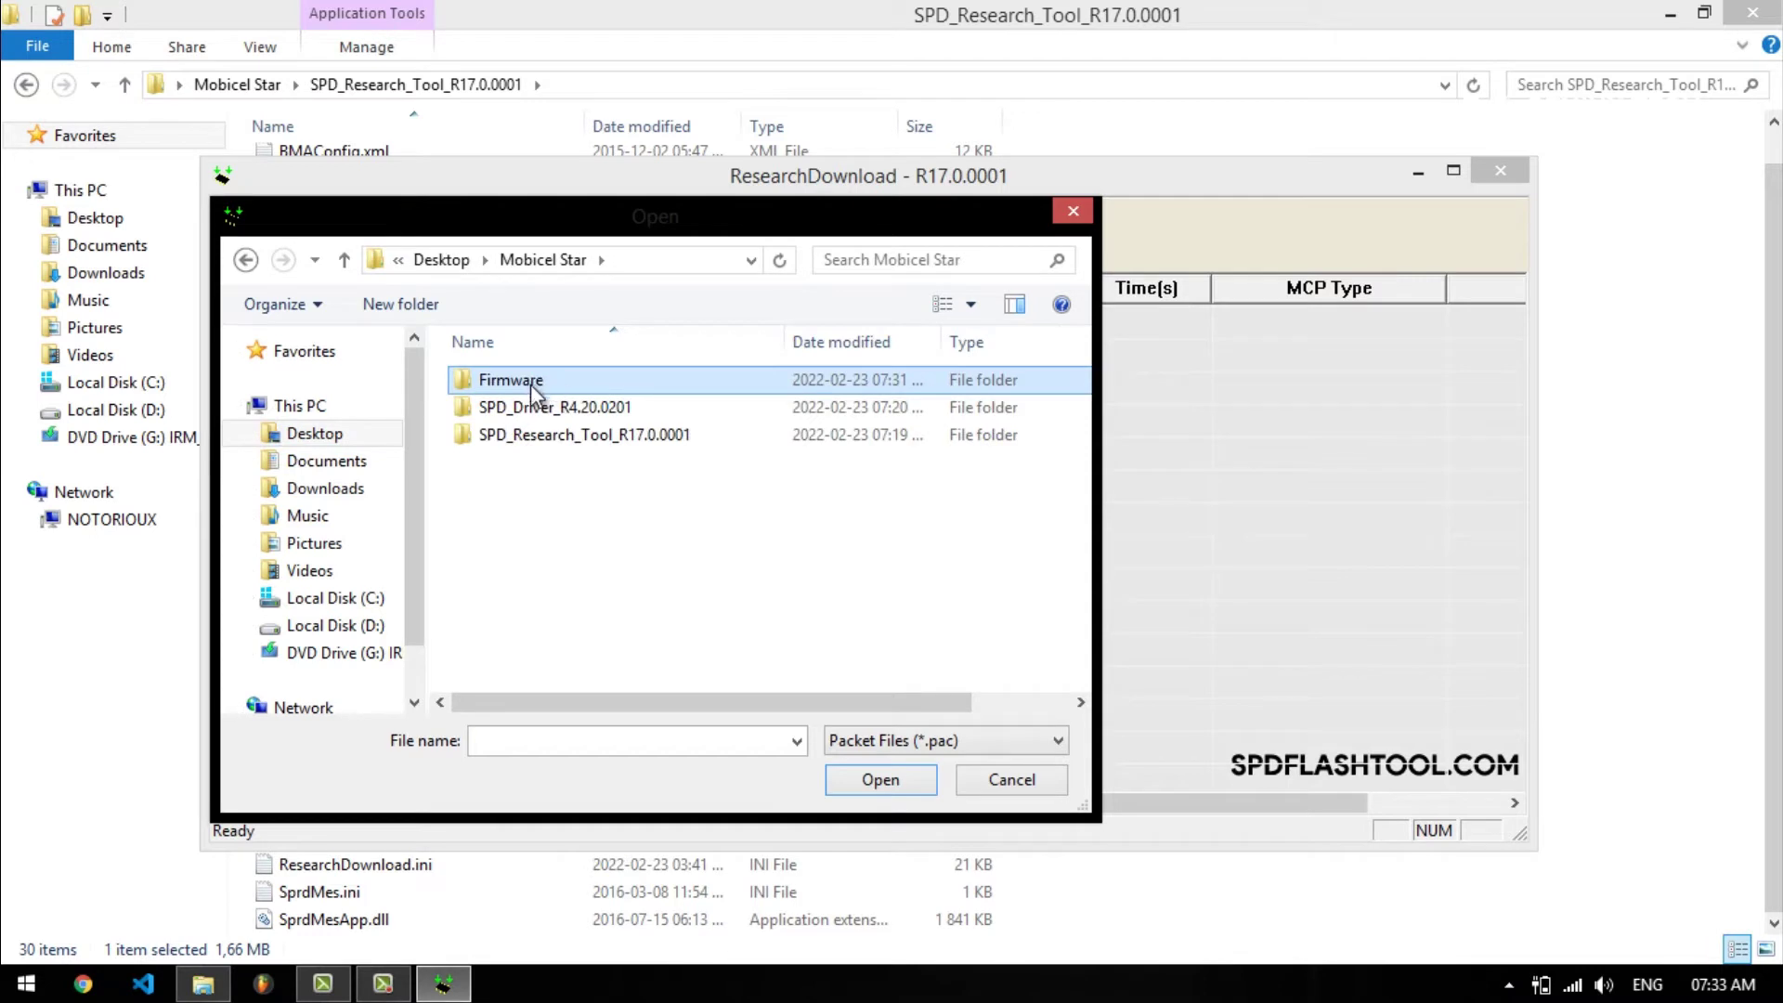
pyautogui.doubleClick(535, 381)
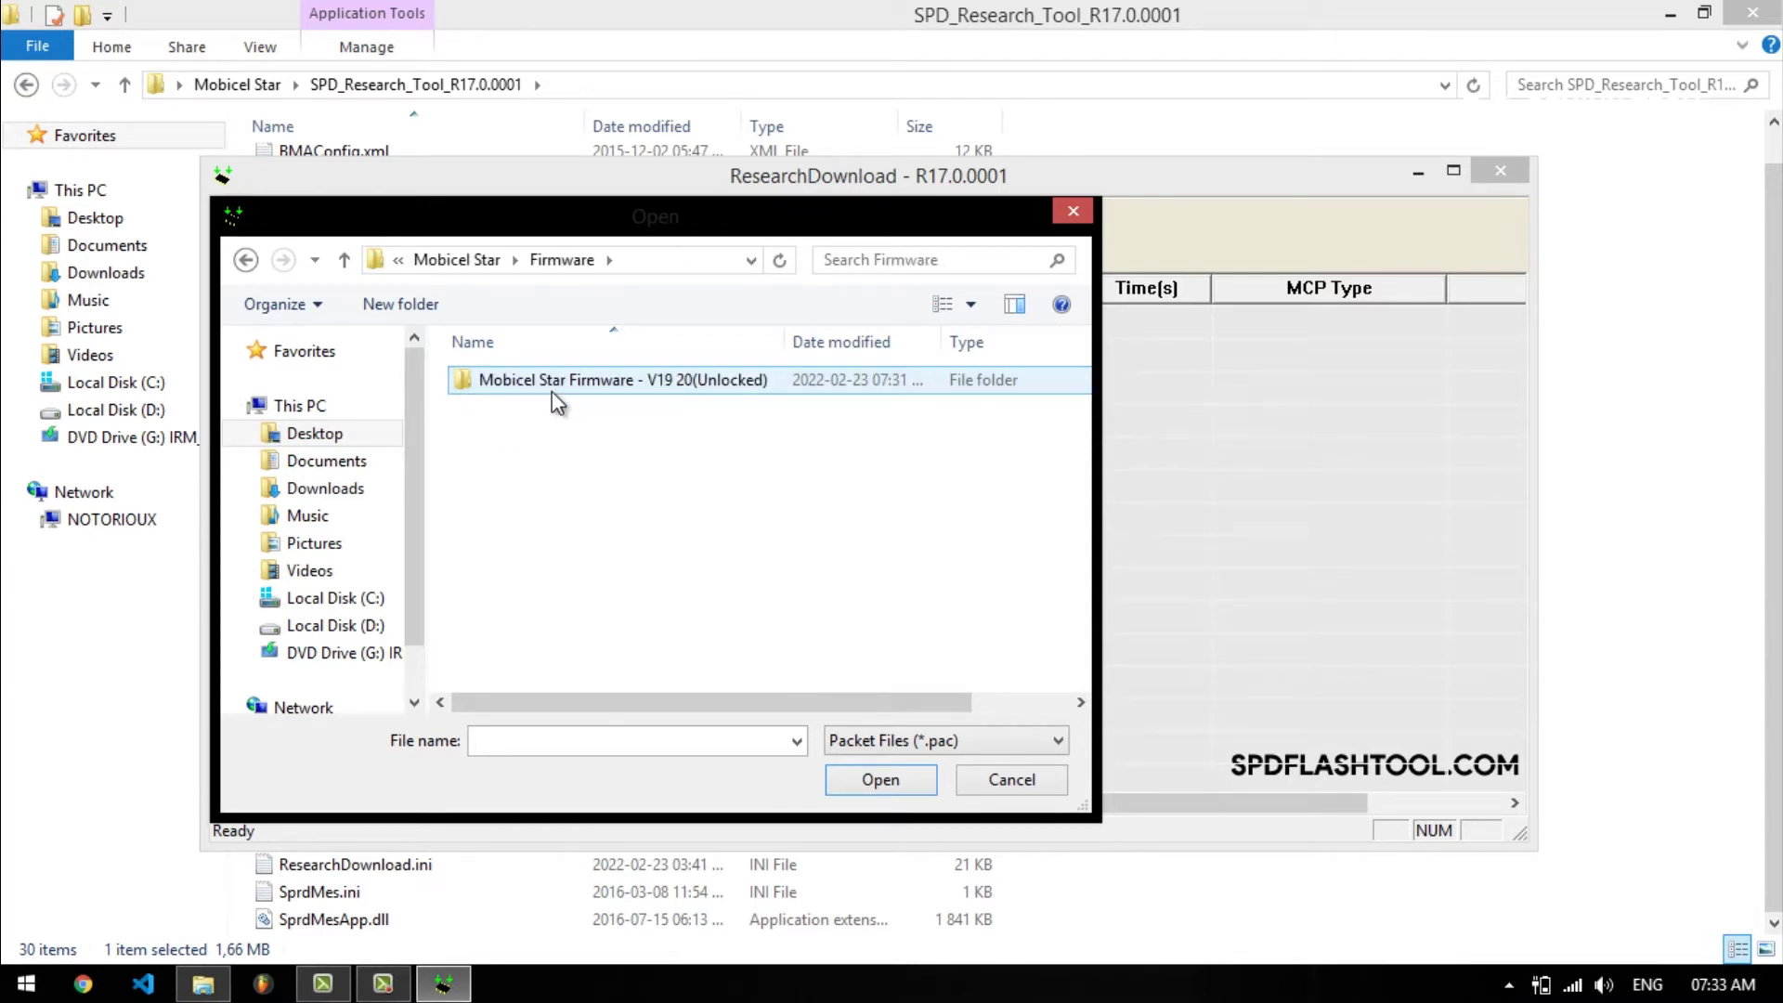
pyautogui.doubleClick(553, 389)
pyautogui.click(616, 390)
pyautogui.moveTo(770, 351); pyautogui.dragTo(905, 352)
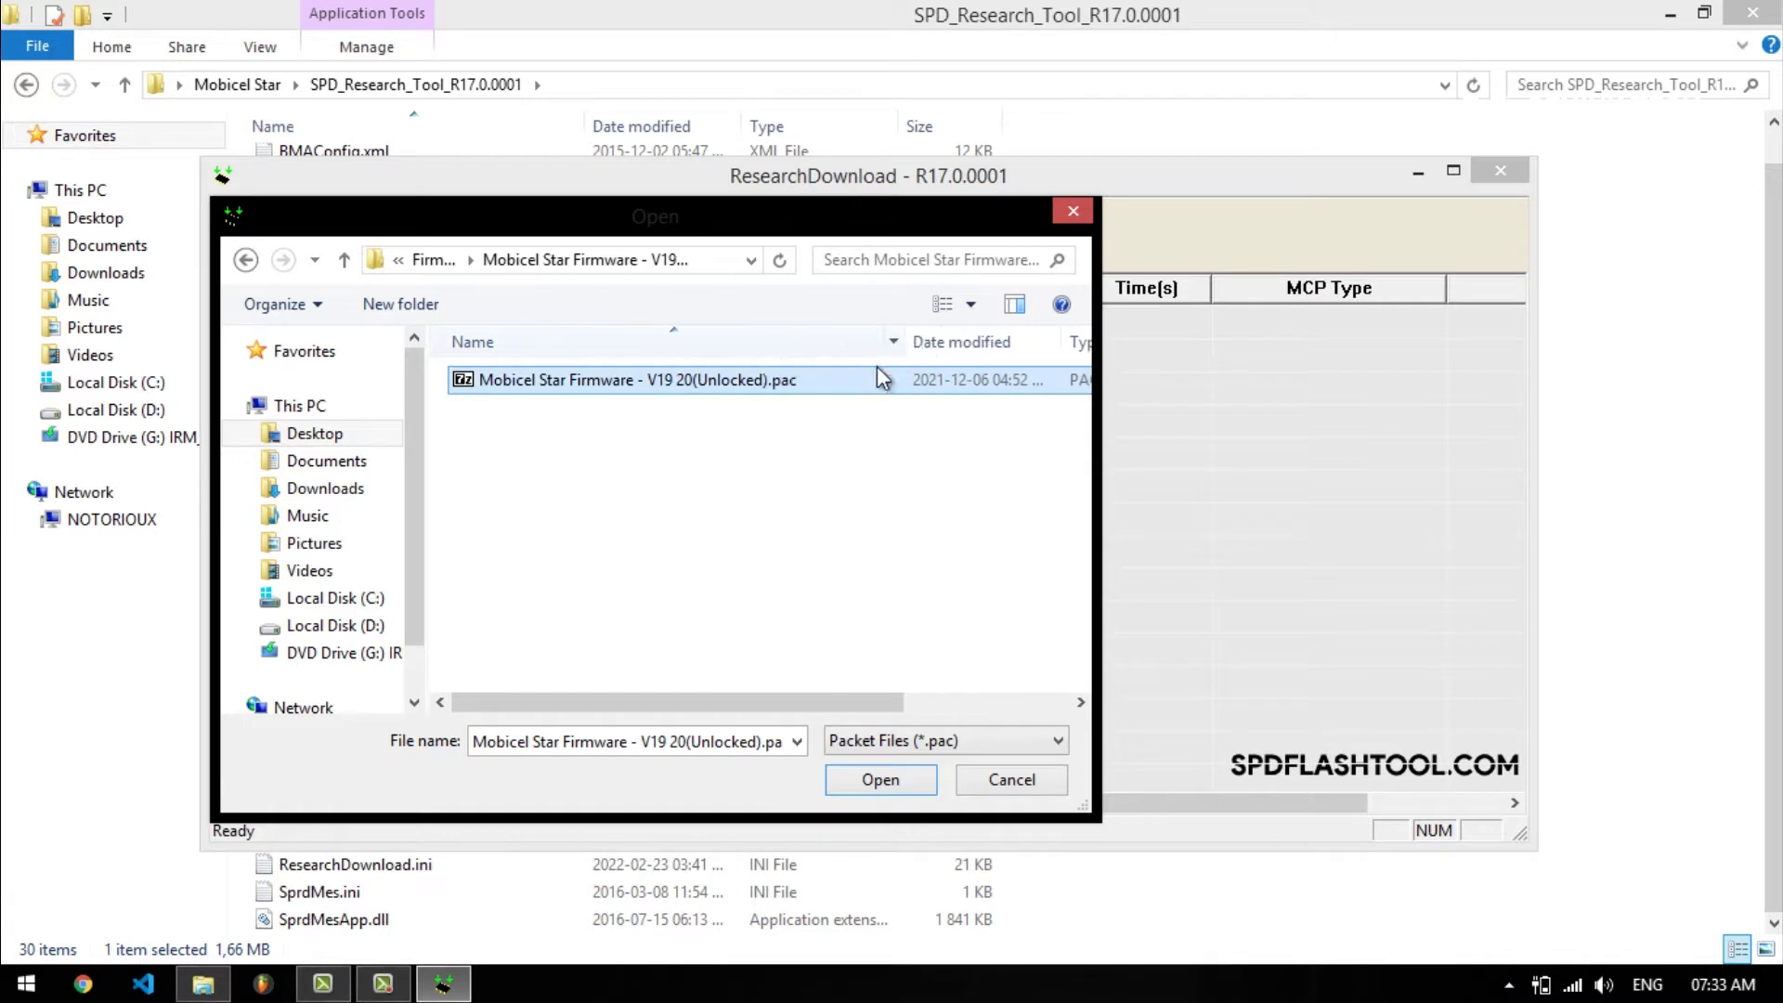
pyautogui.doubleClick(777, 386)
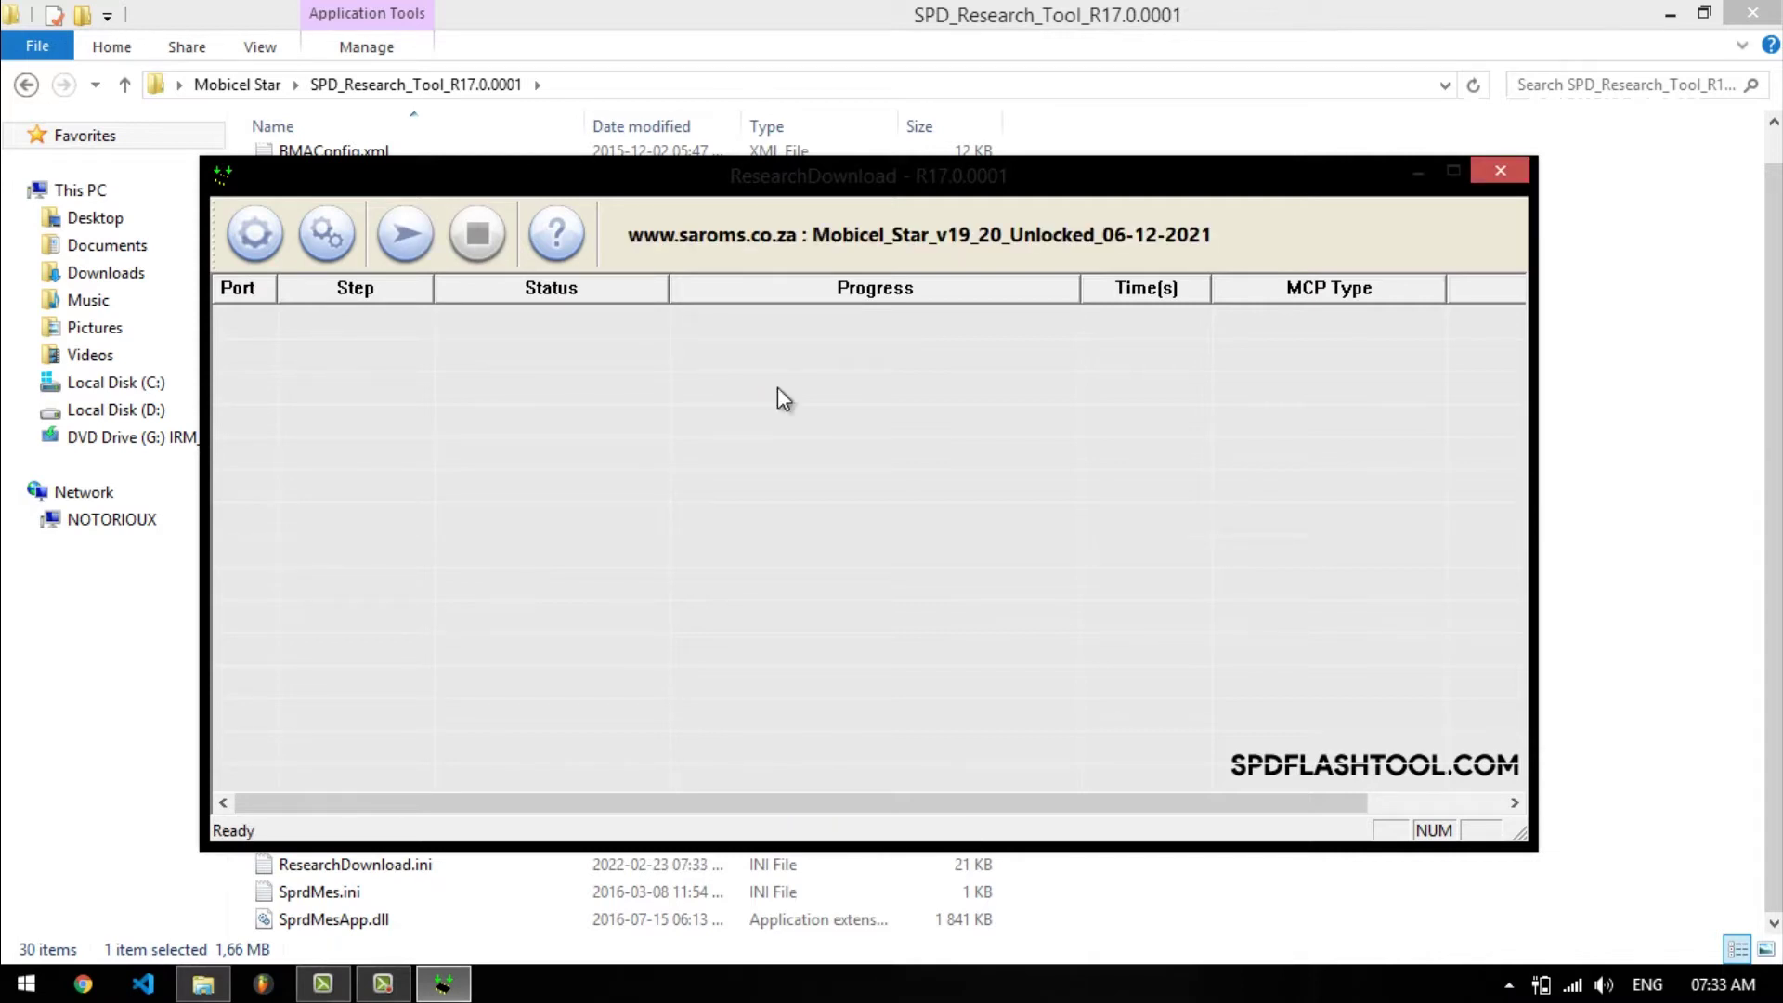
# Step: Exclude NV_W, ProdNV and PhaseCheck from the file backup in the download settings and apply the change
pyautogui.click(378, 253)
pyautogui.click(327, 235)
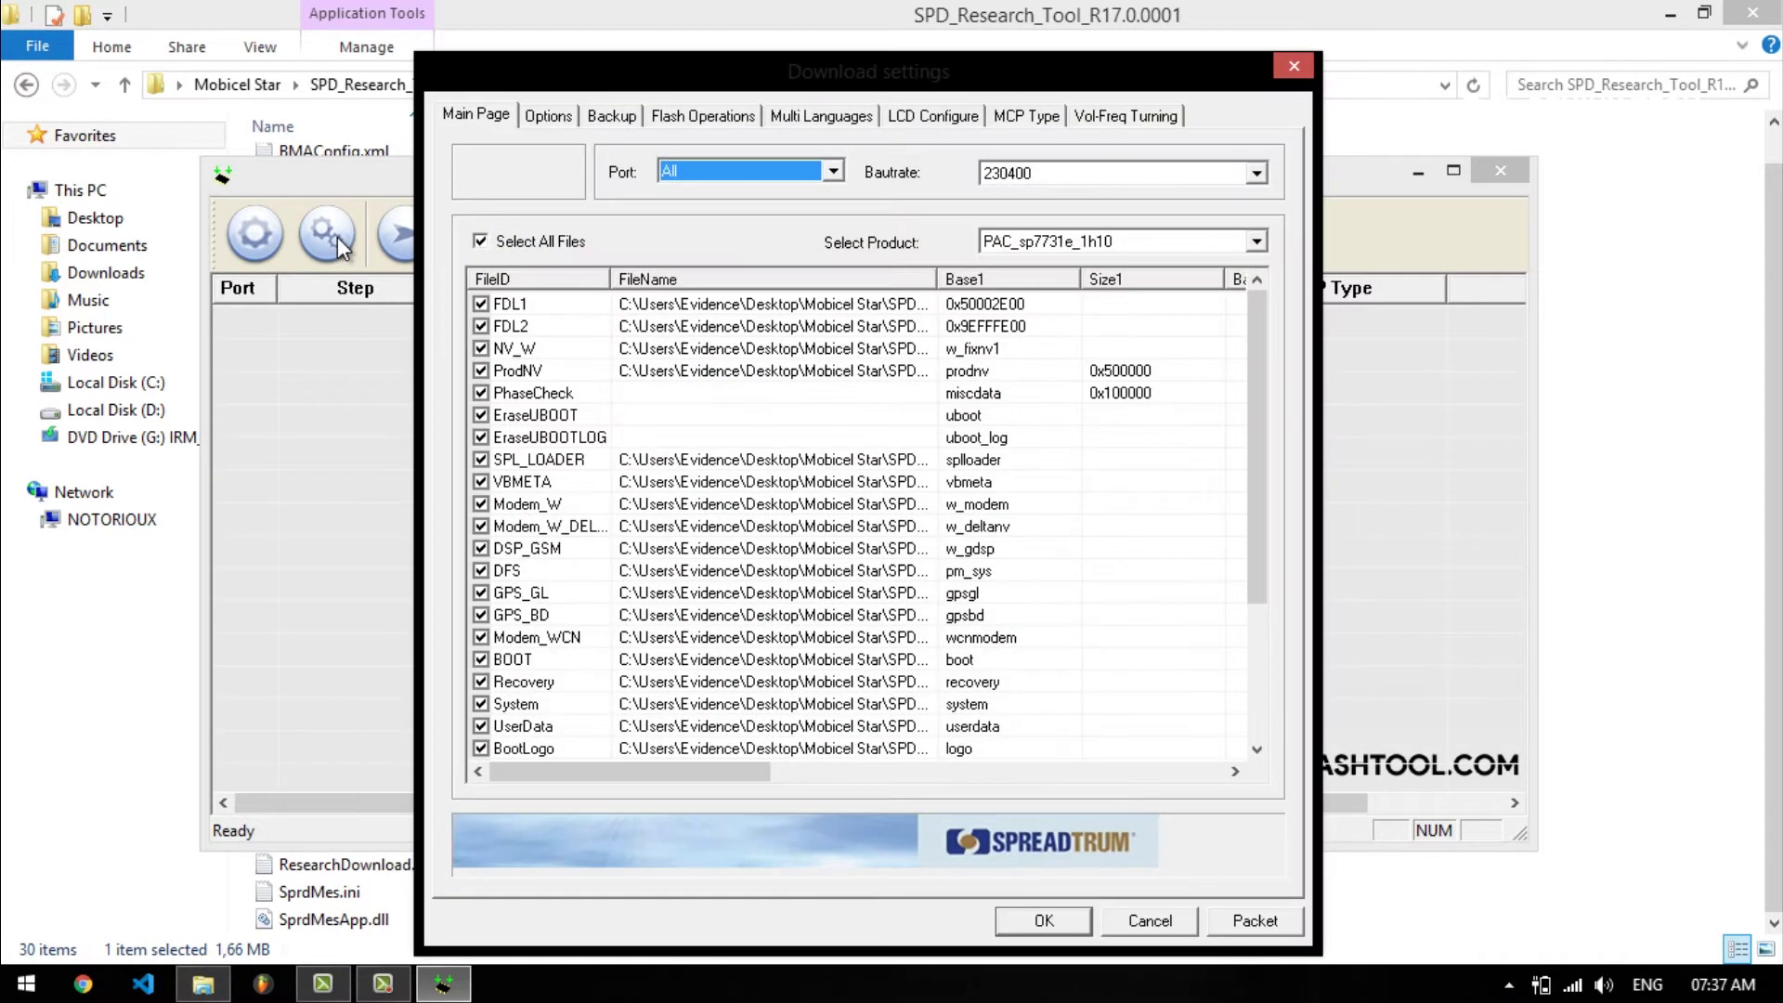
pyautogui.click(610, 114)
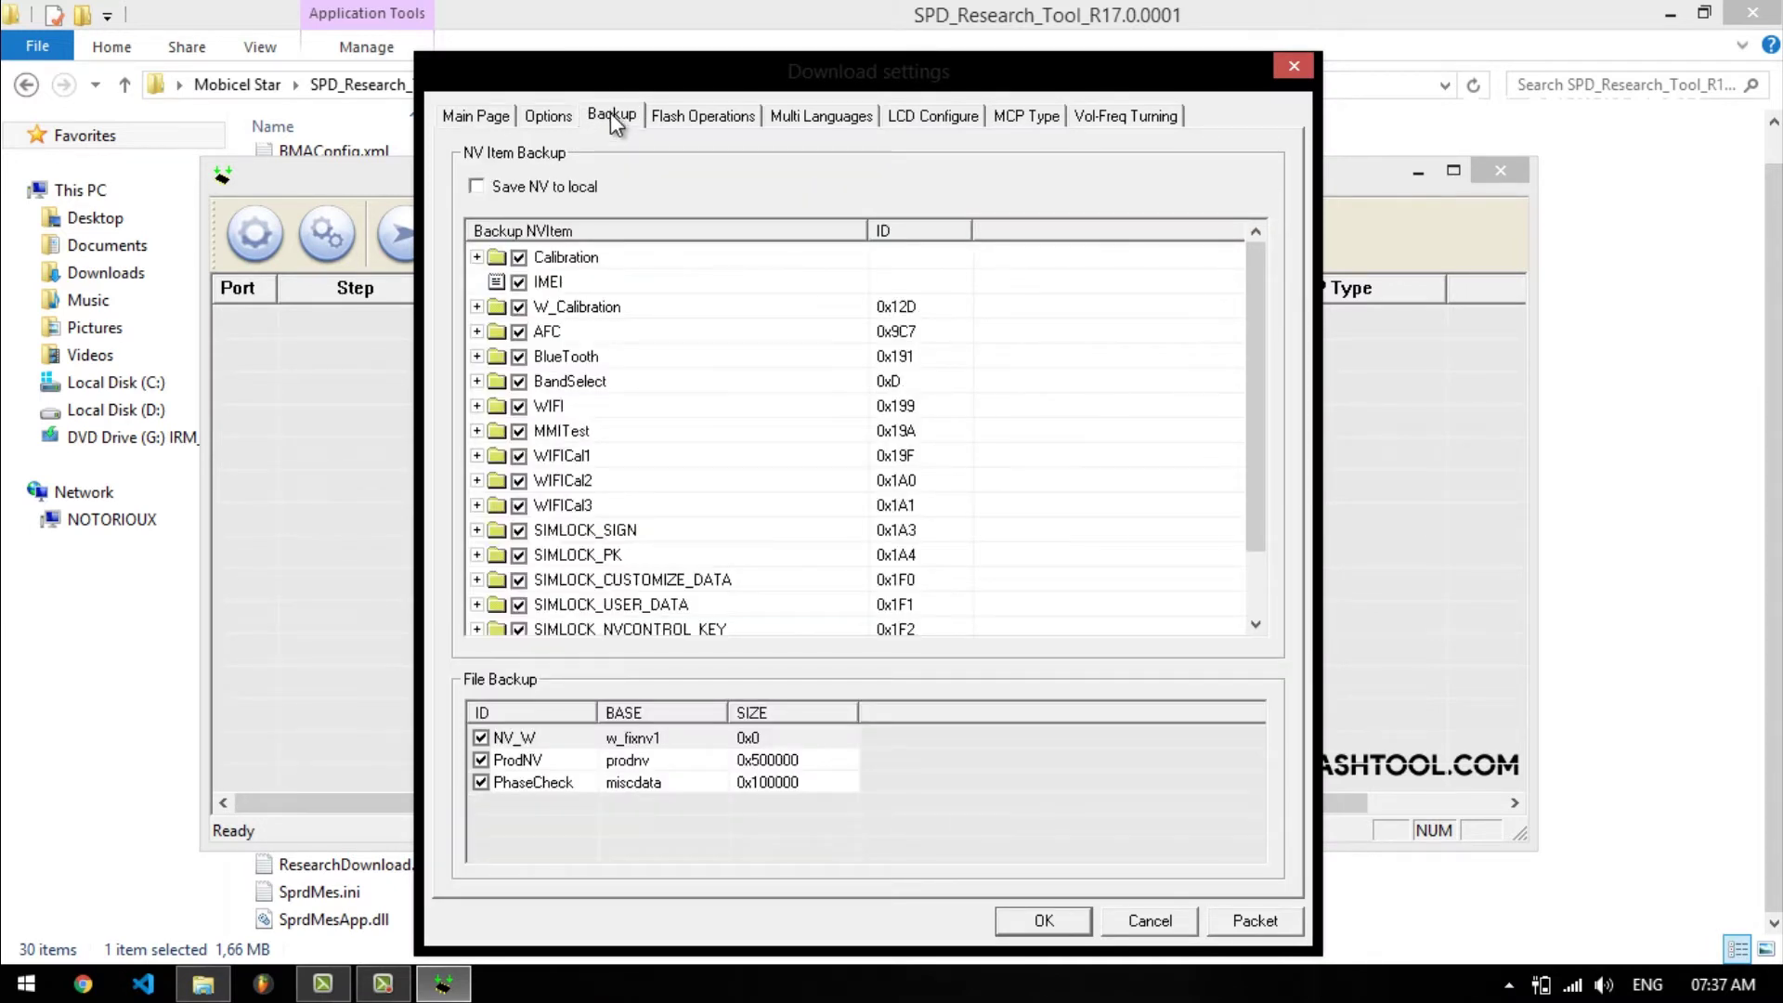
pyautogui.click(481, 738)
pyautogui.click(481, 760)
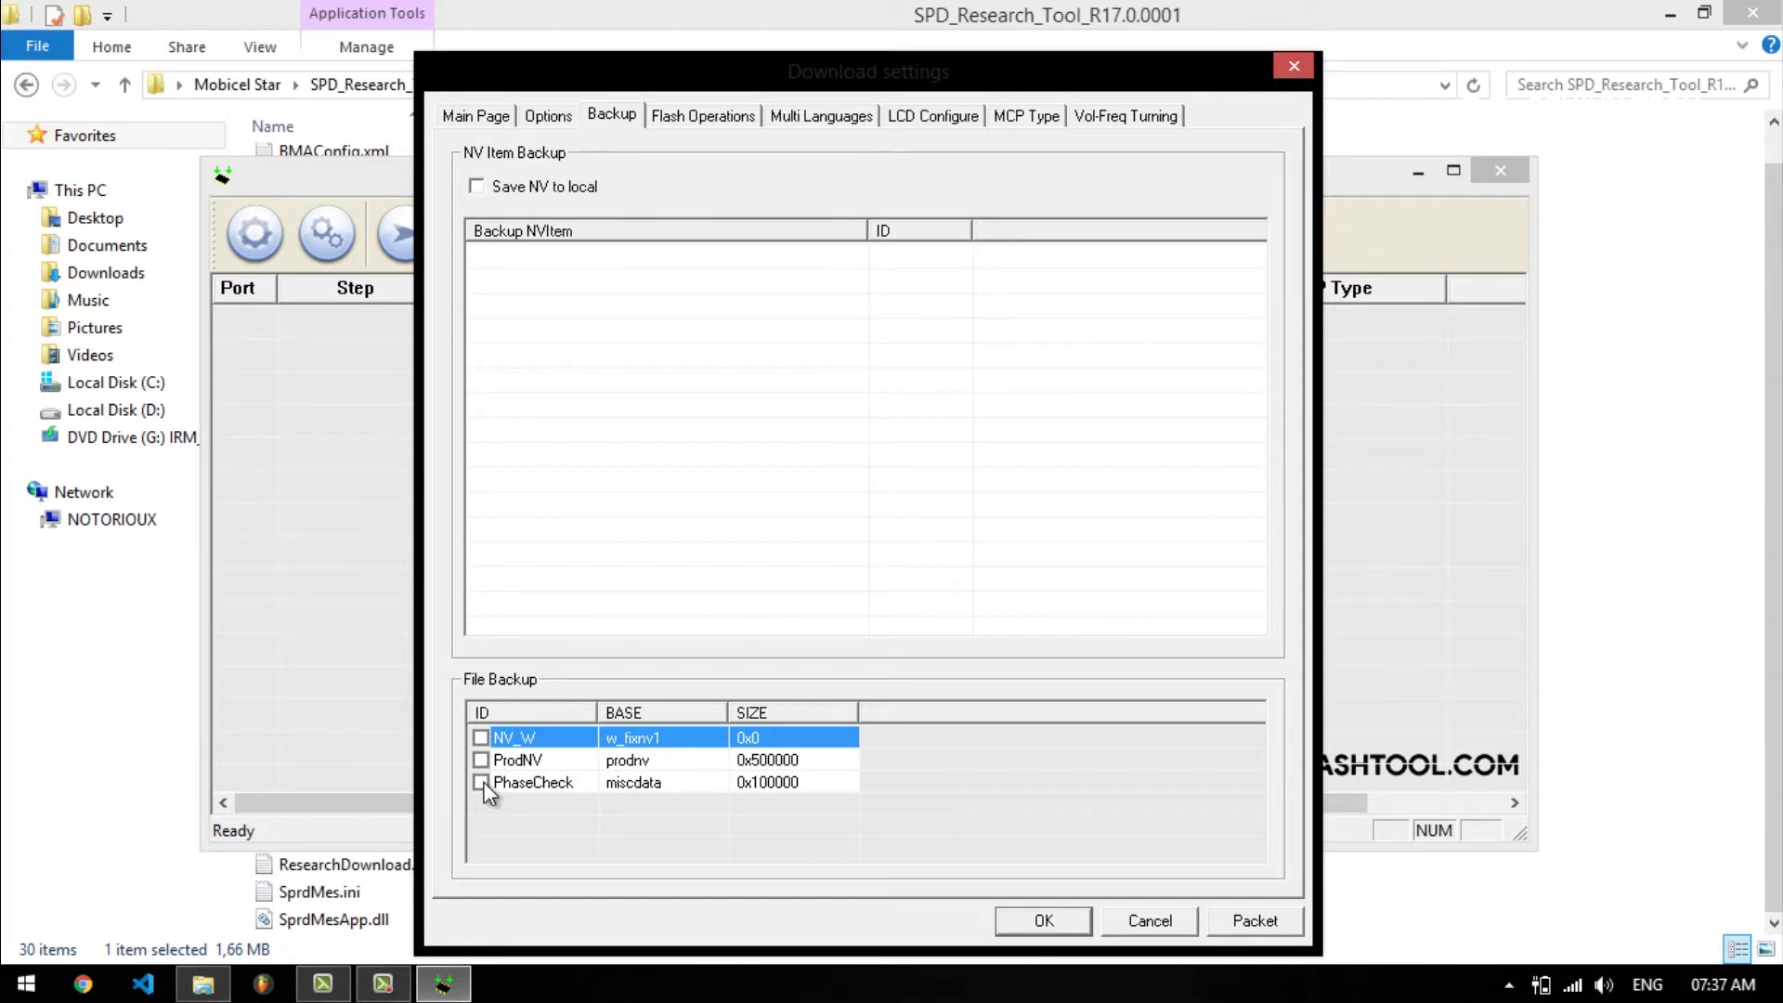
pyautogui.click(1036, 922)
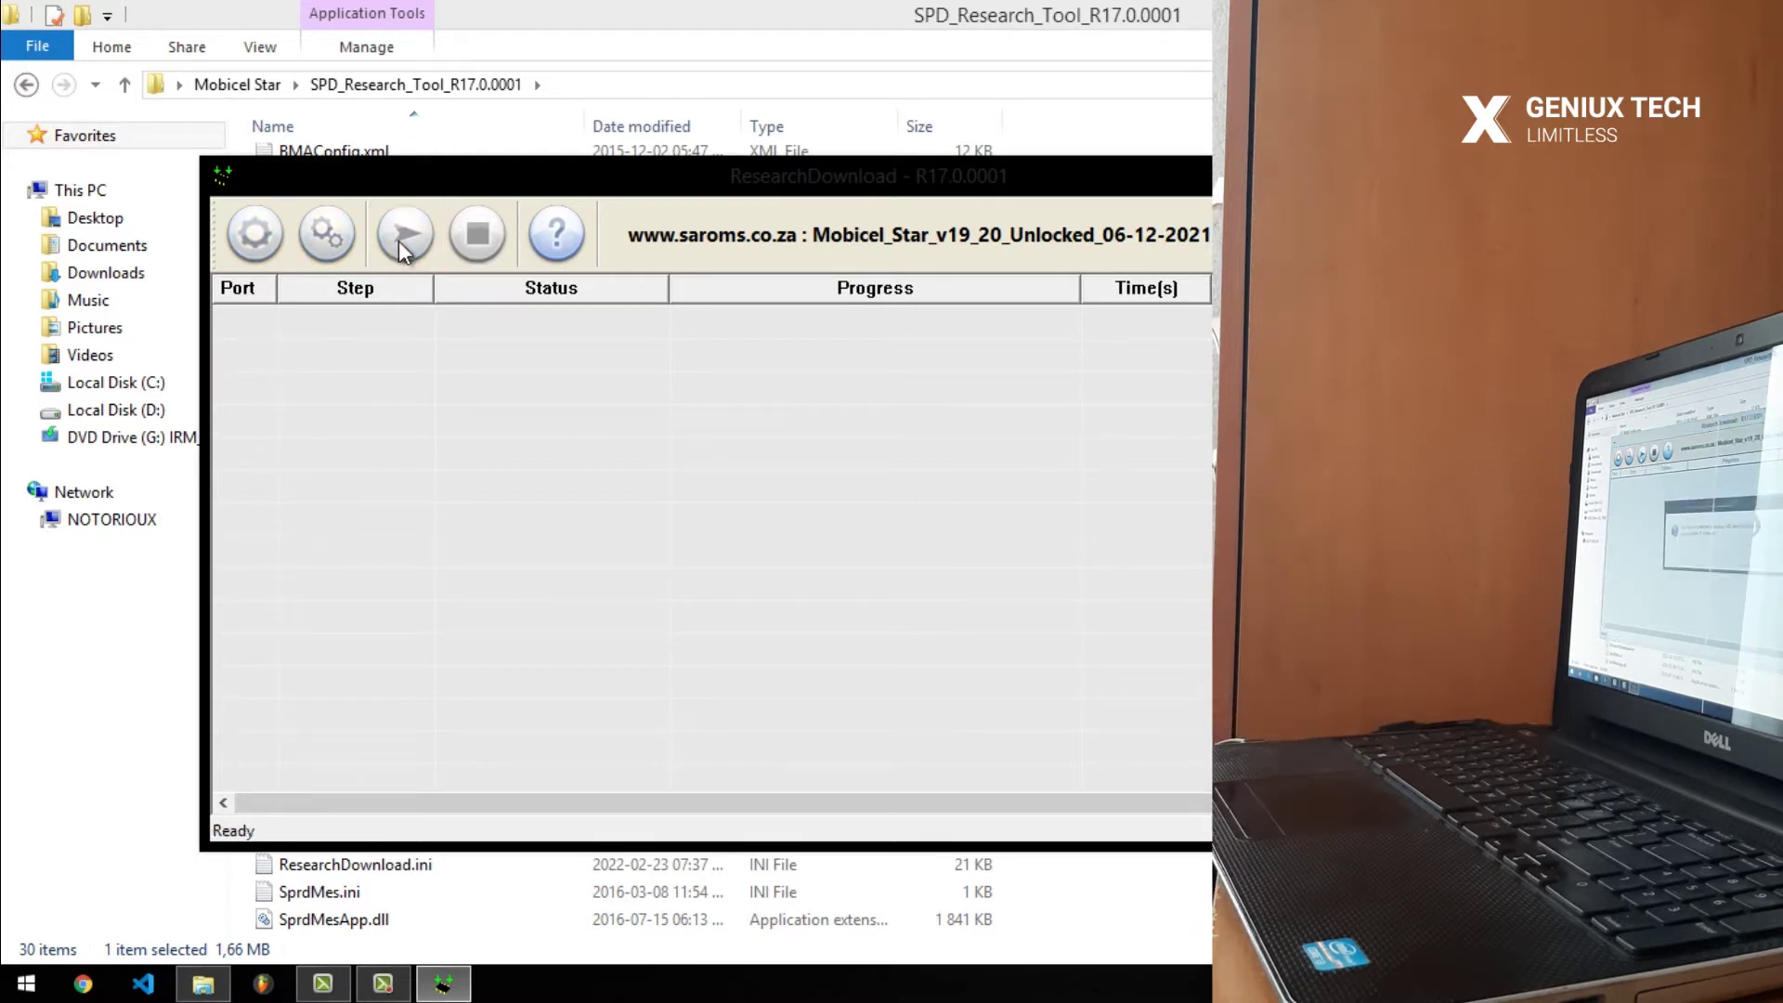
# Step: Start the firmware download and agree to continue without an IMEI backup
pyautogui.click(398, 241)
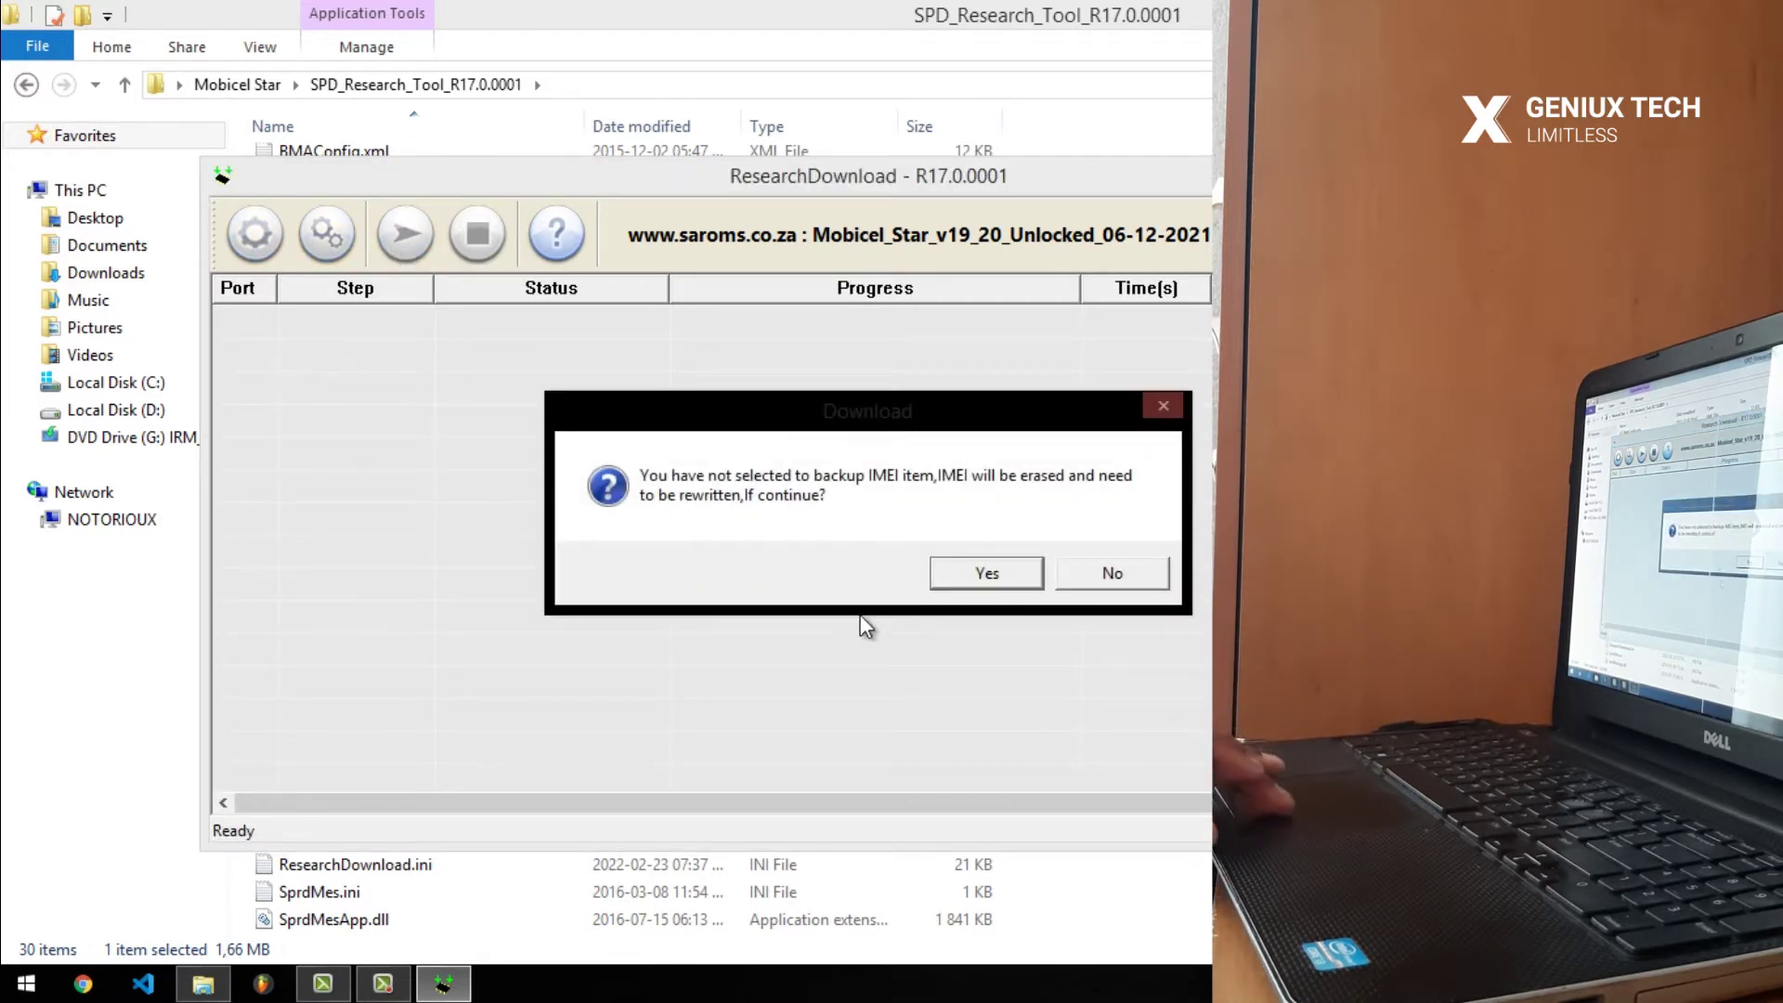
pyautogui.click(993, 577)
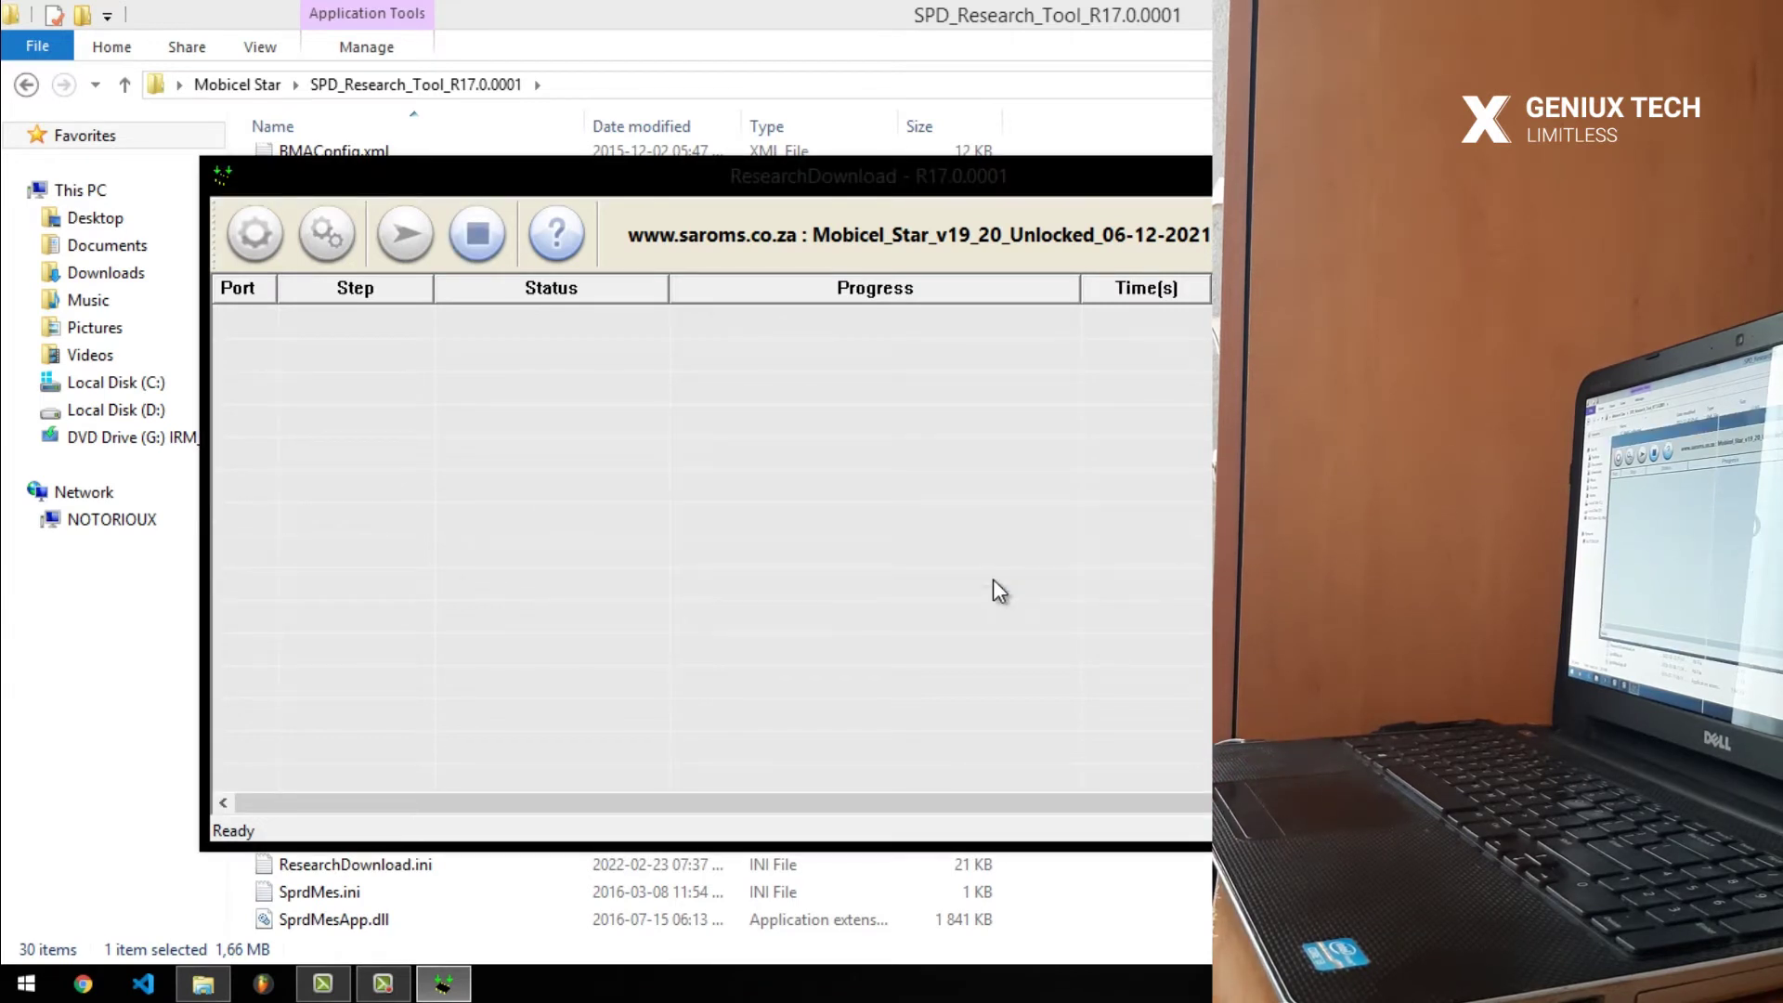